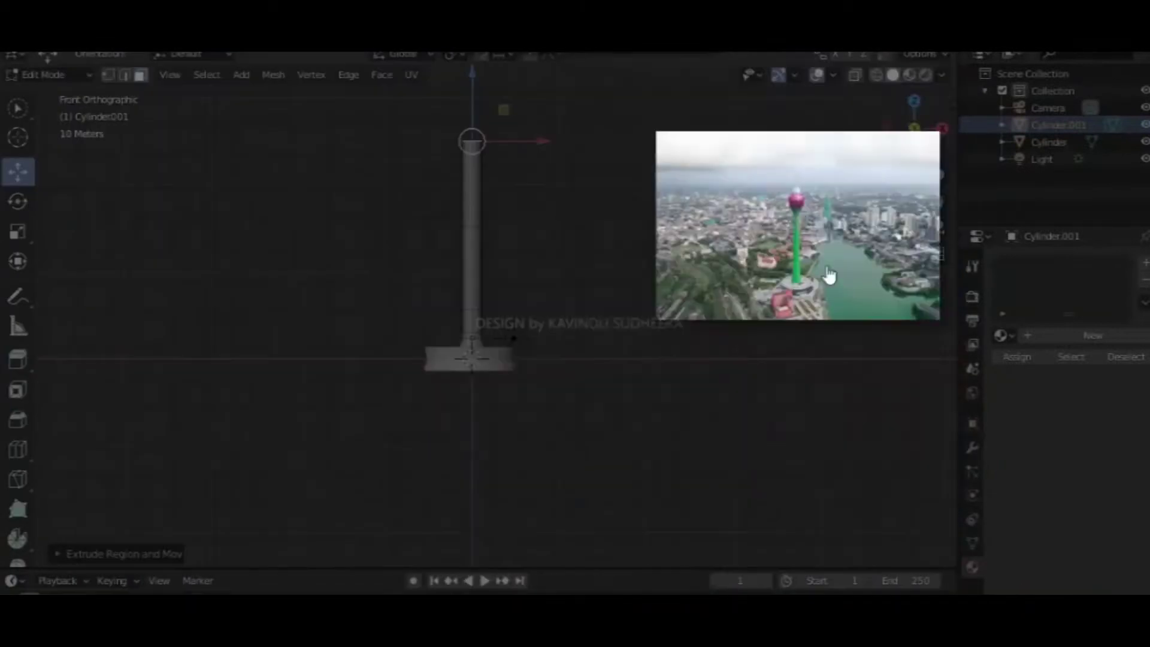
- In front view, edit Cylinder.001 and select an edge ring on the shaft to form its flared foot
key(KP_1)
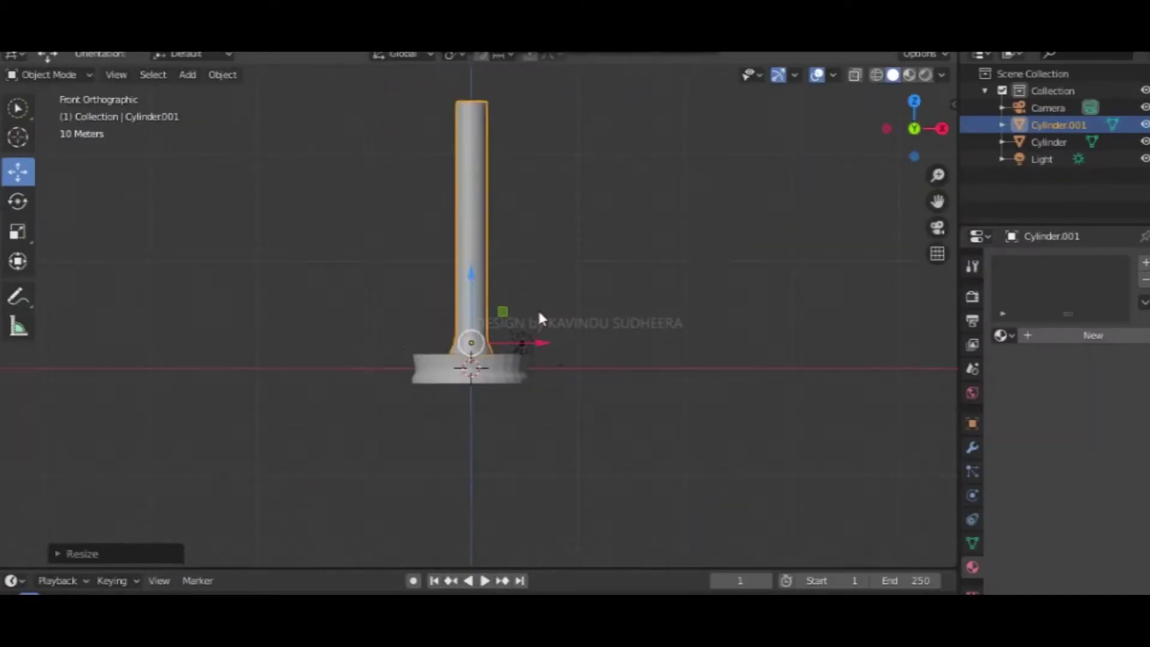
key(Tab)
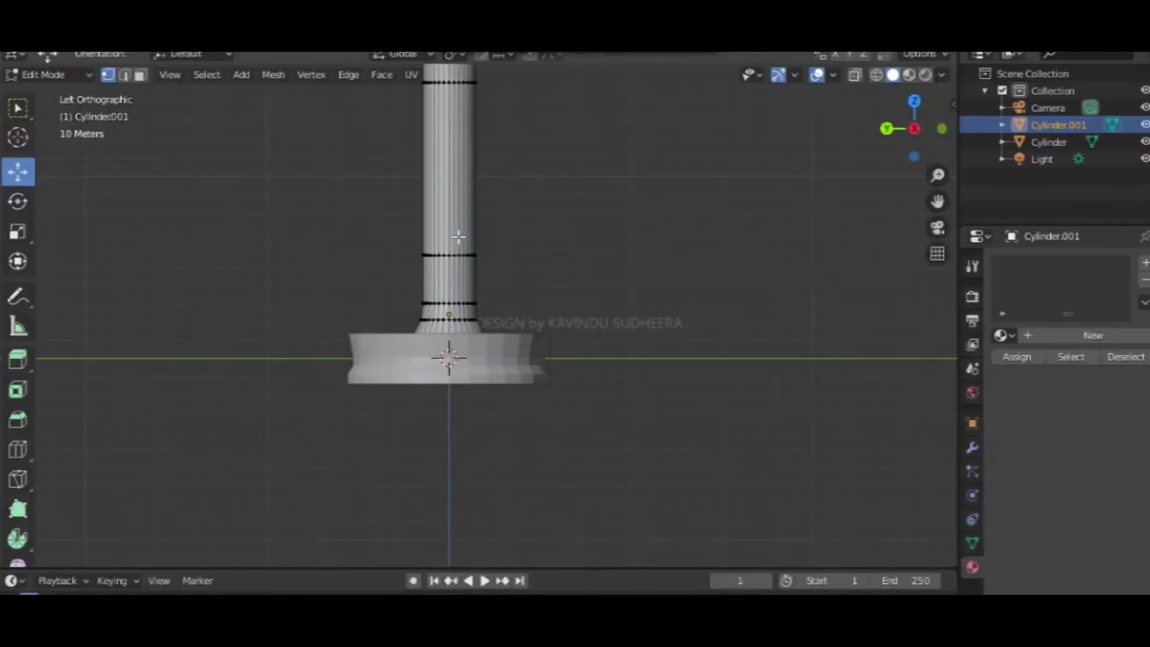
drag(424, 236, 565, 267)
middle_drag(564, 267, 22, 176)
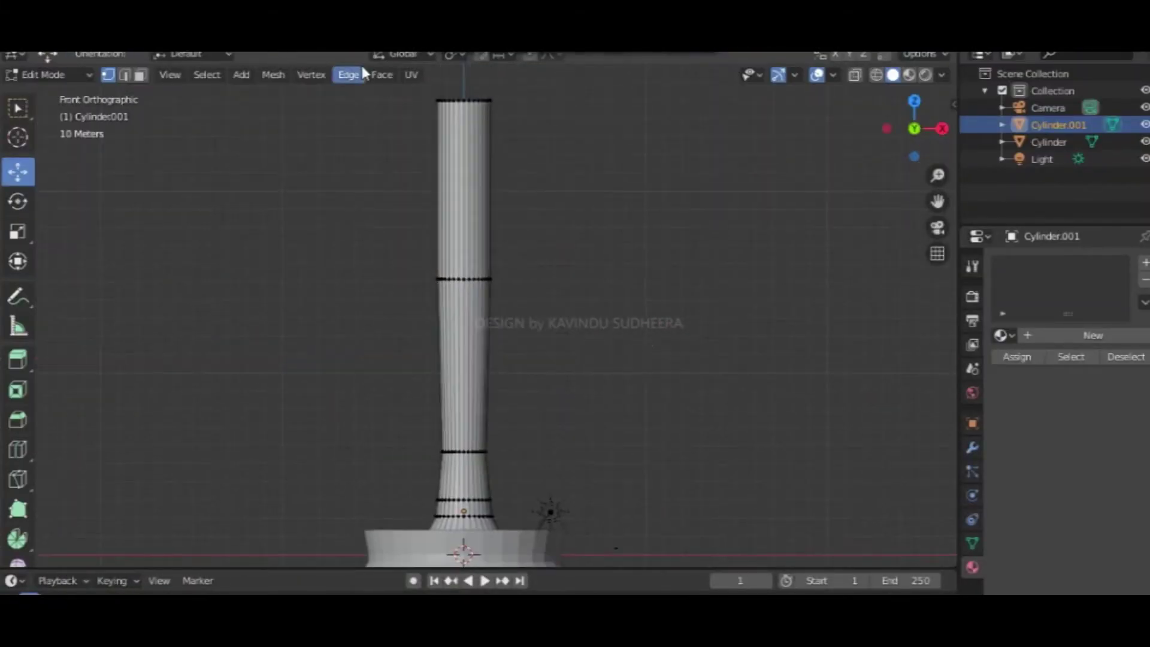
- Select a ring partway up the shaft and widen the top loops into a flared lip
drag(258, 224, 642, 305)
middle_drag(641, 305, 398, 269)
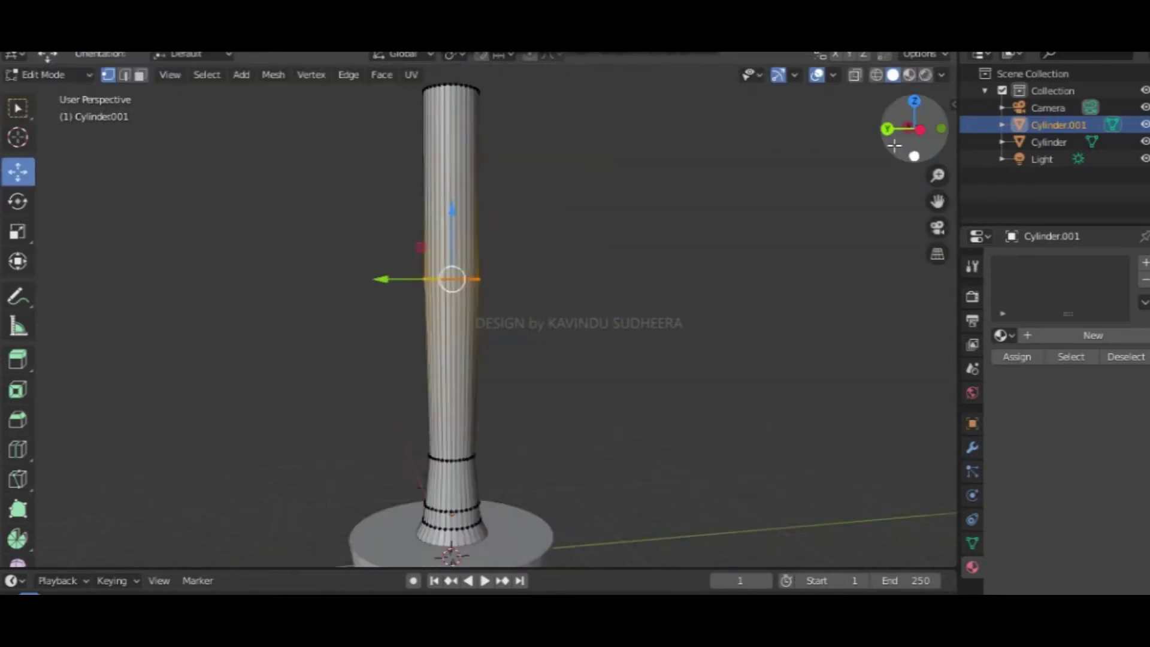
scroll(928, 135, up, 5)
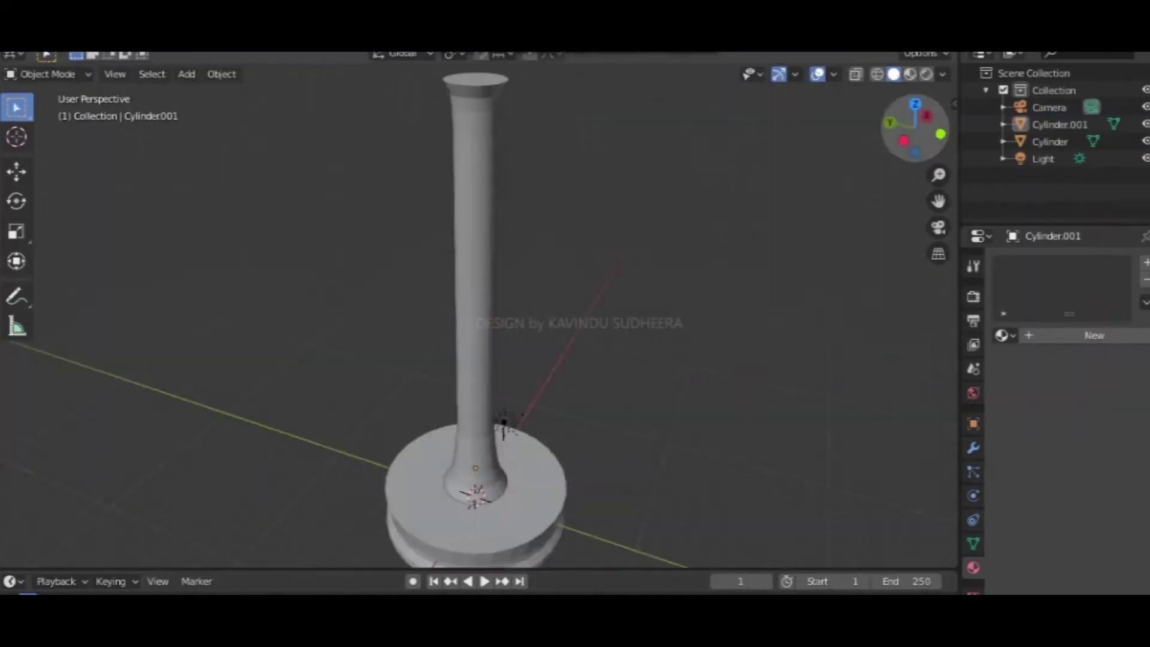
click(469, 194)
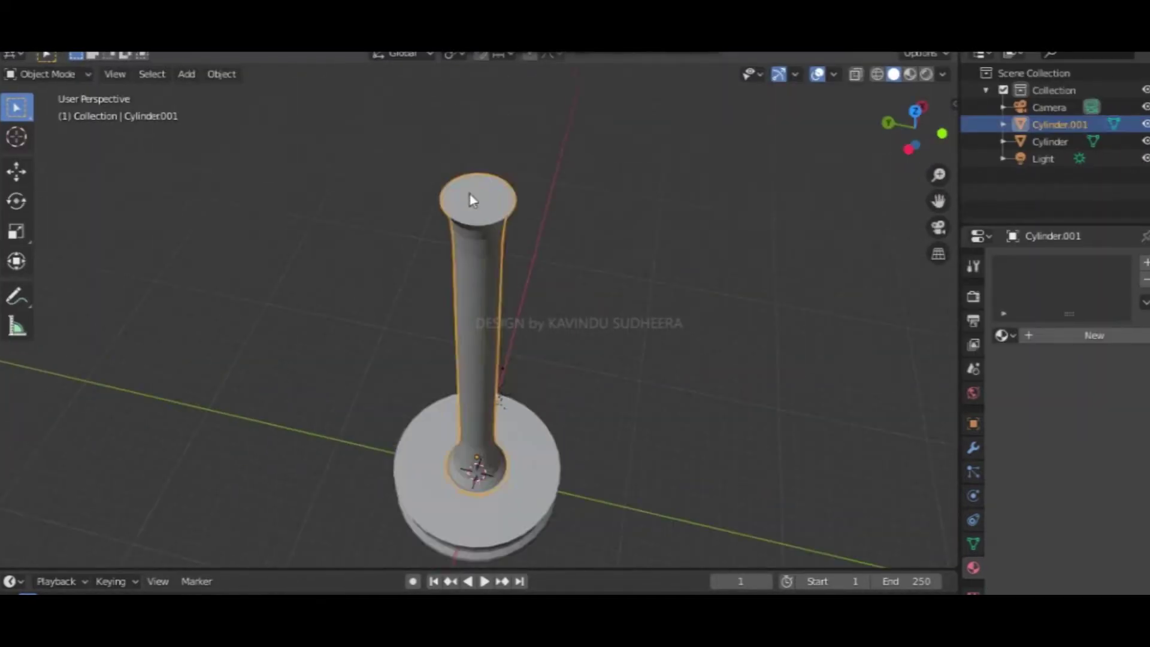
- Extrude and scale the shaft's top face into a collar
key(Tab)
click(454, 113)
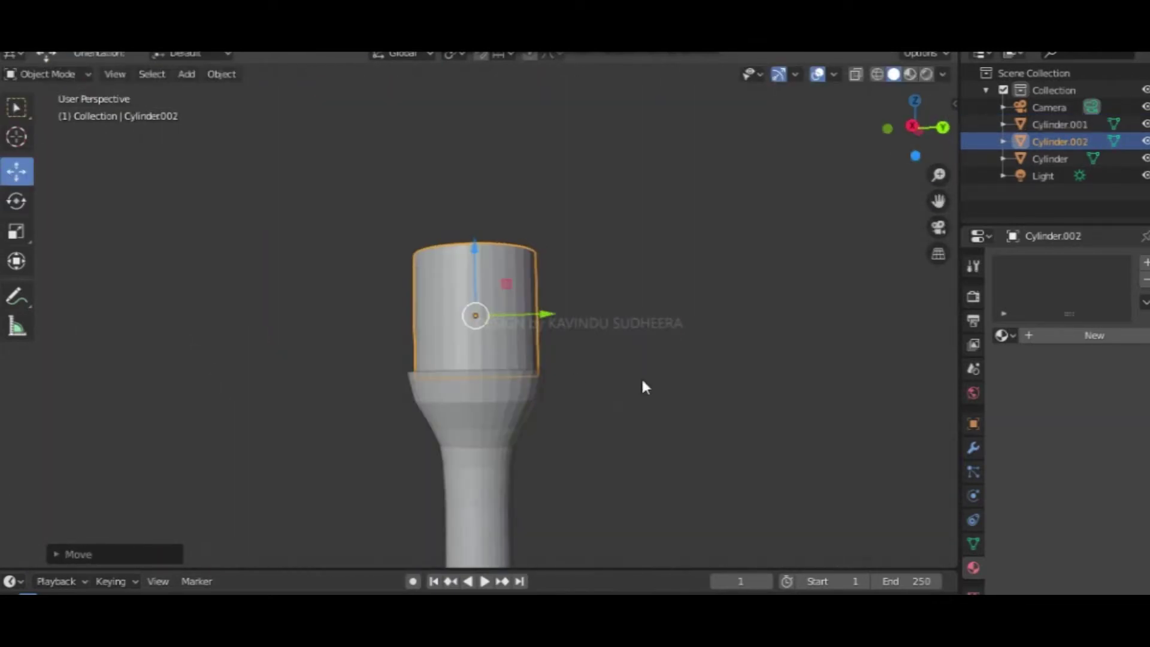
key(alt+a)
key(w)
- Move the new bulb cylinder onto the shaft and select its vertices for shaping
click(107, 74)
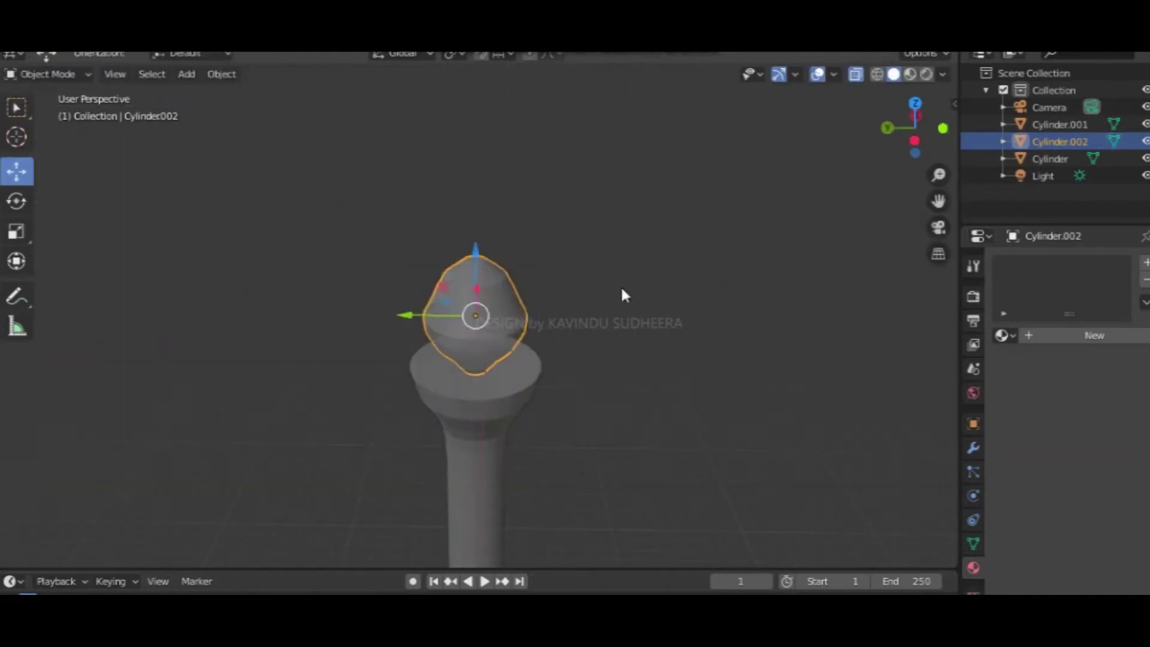
click(476, 237)
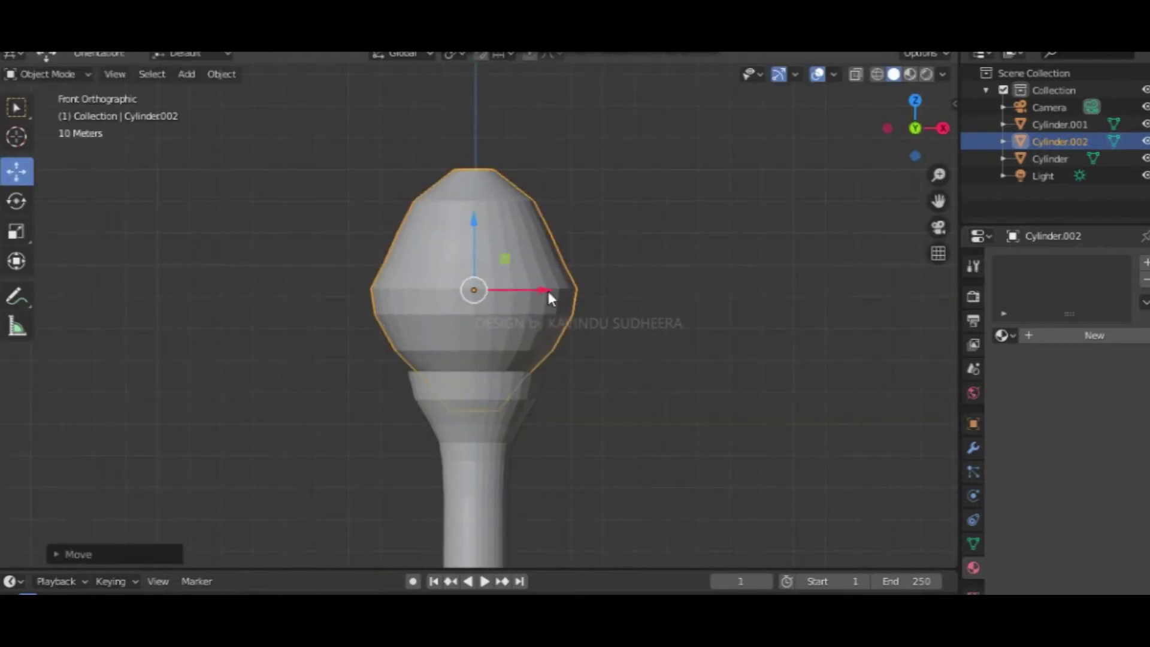
key(Tab)
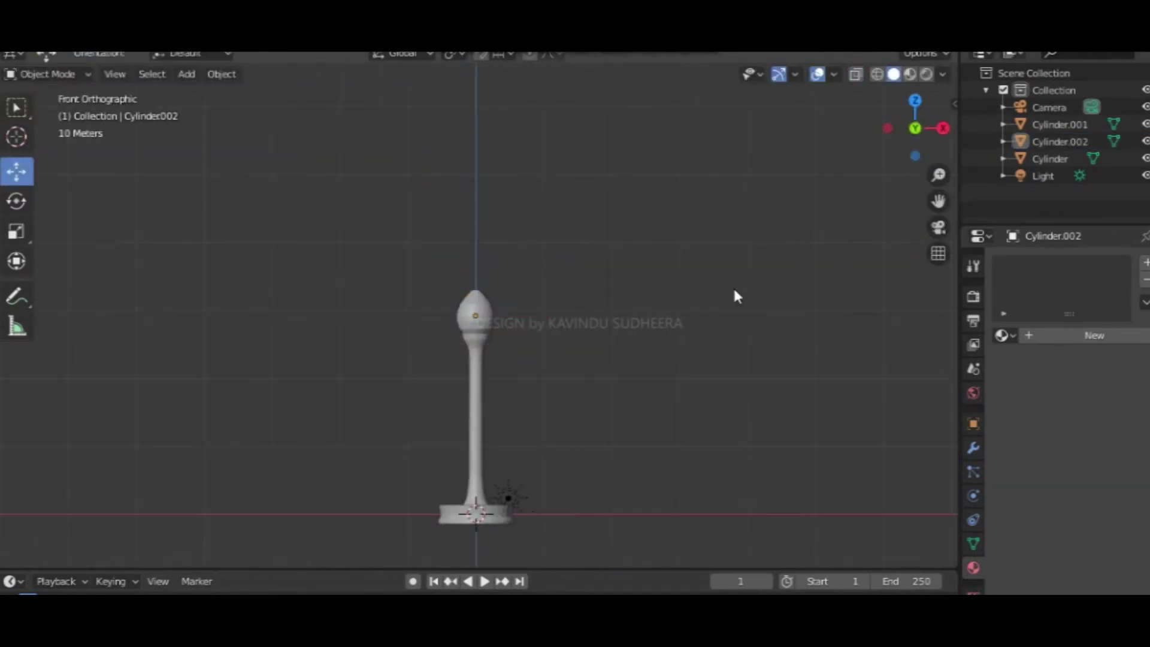
key(a)
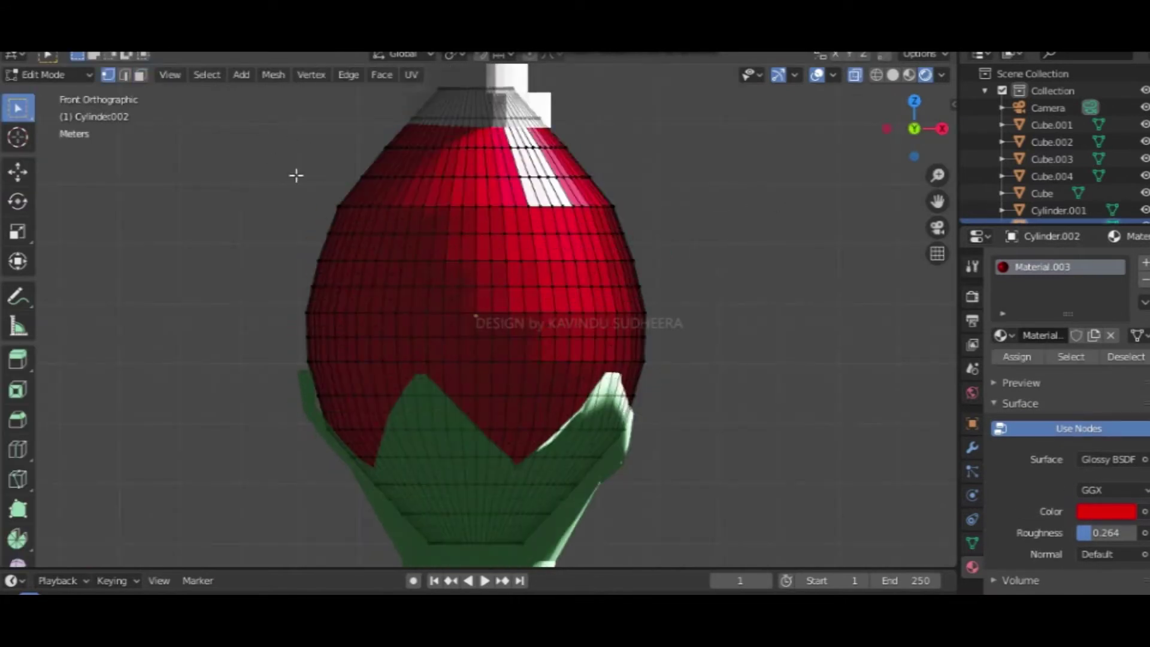
- Return to Object Mode after modelling the petals, spire and red glossy bulb
key(Tab)
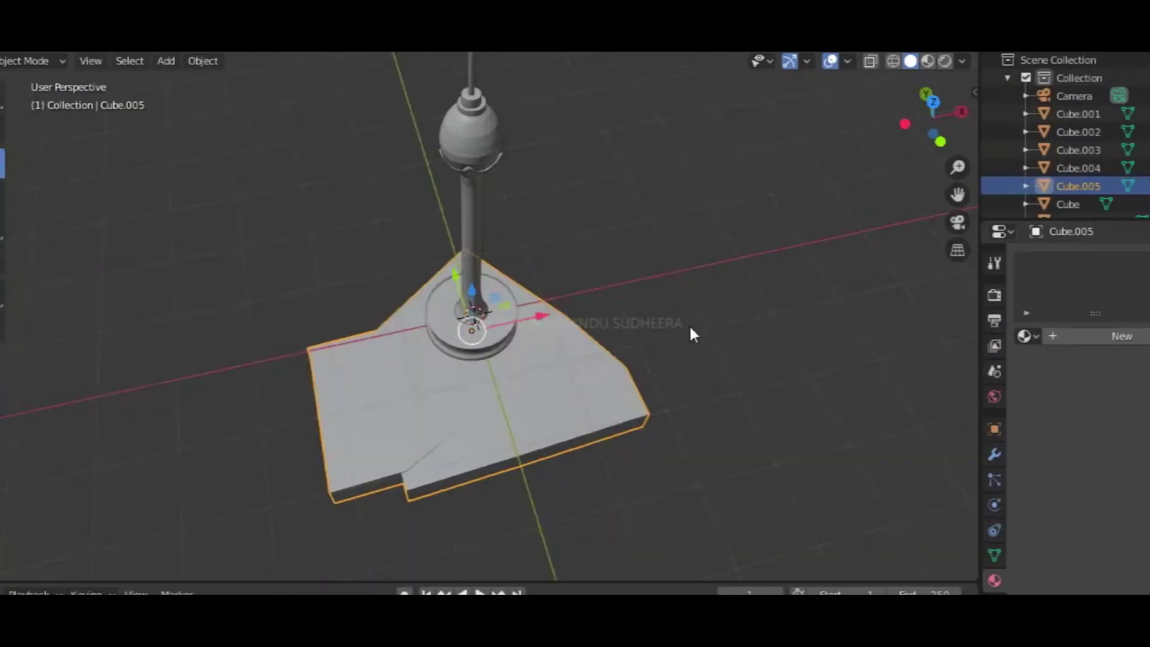
- From top view, extrude a platform edge outward to trace the shoreline
click(933, 91)
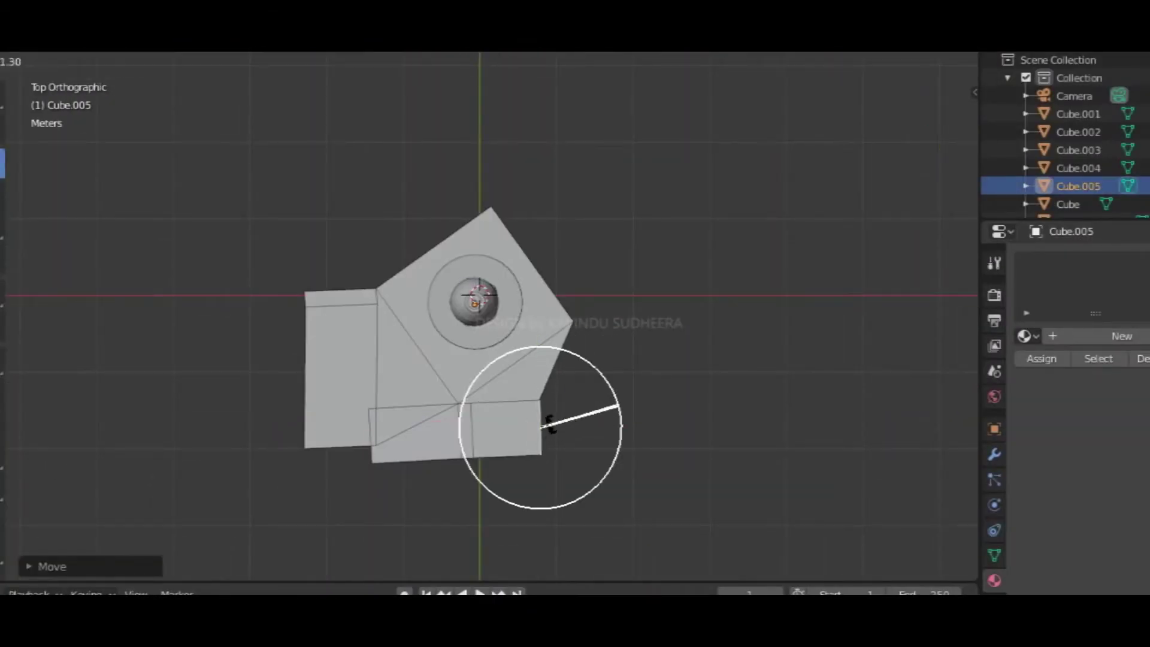
key(KP_7)
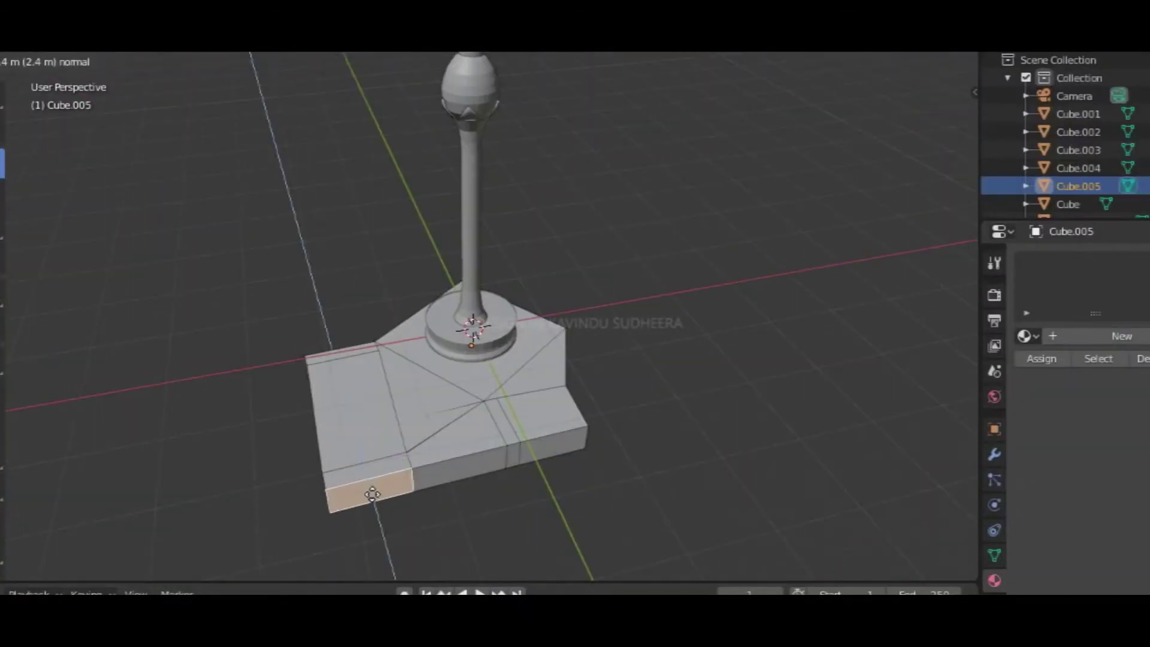
click(372, 494)
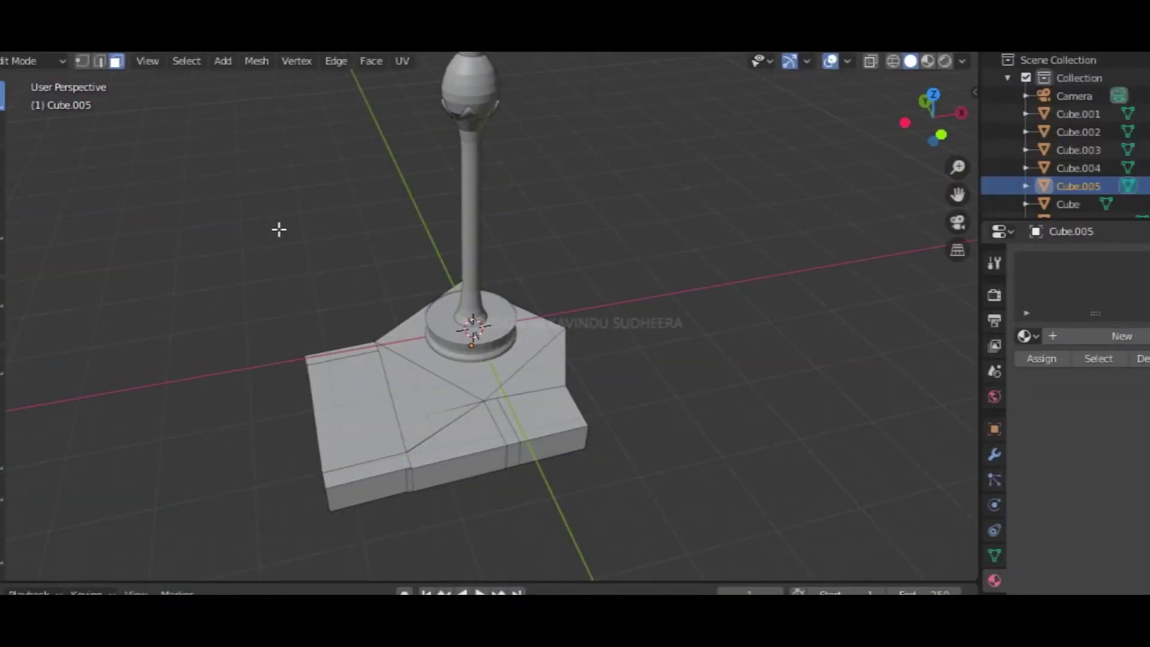
middle_drag(277, 228, 510, 444)
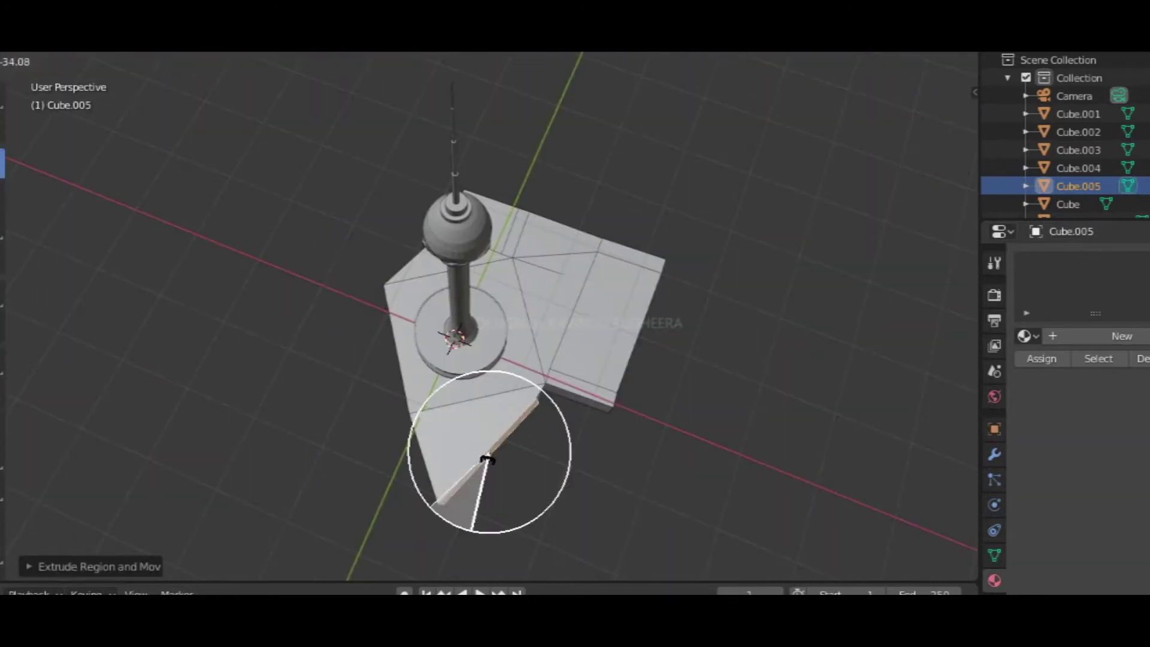
key(KP_7)
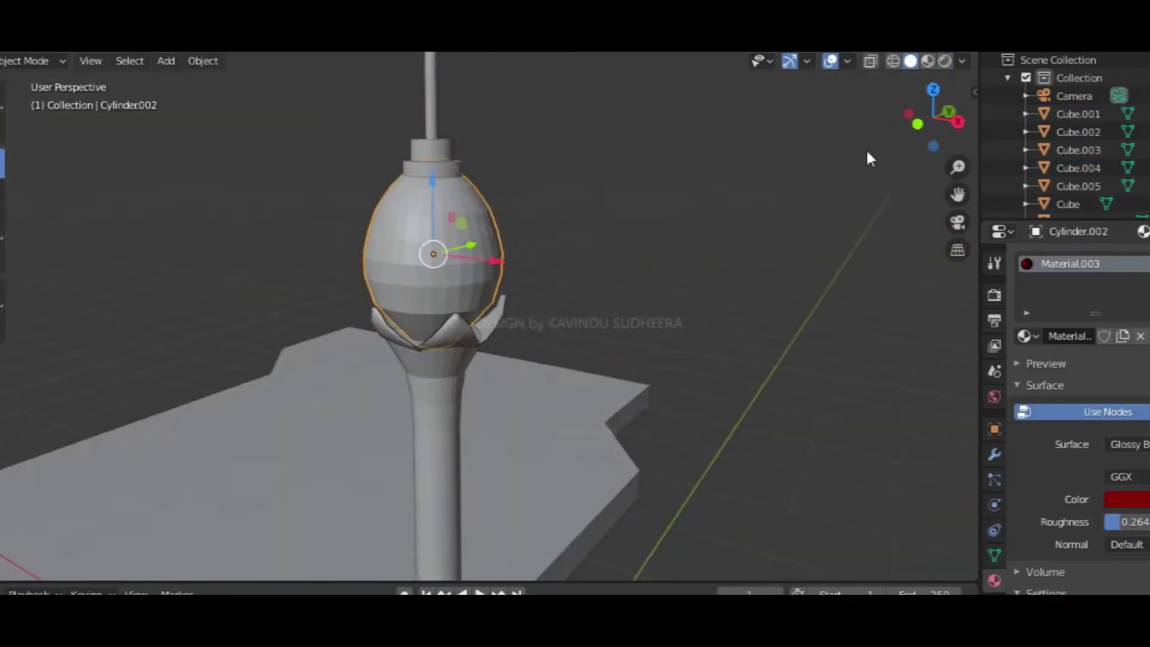
- Select the bulb's lower loops and an edge ring to round out its bottom
drag(218, 345, 384, 400)
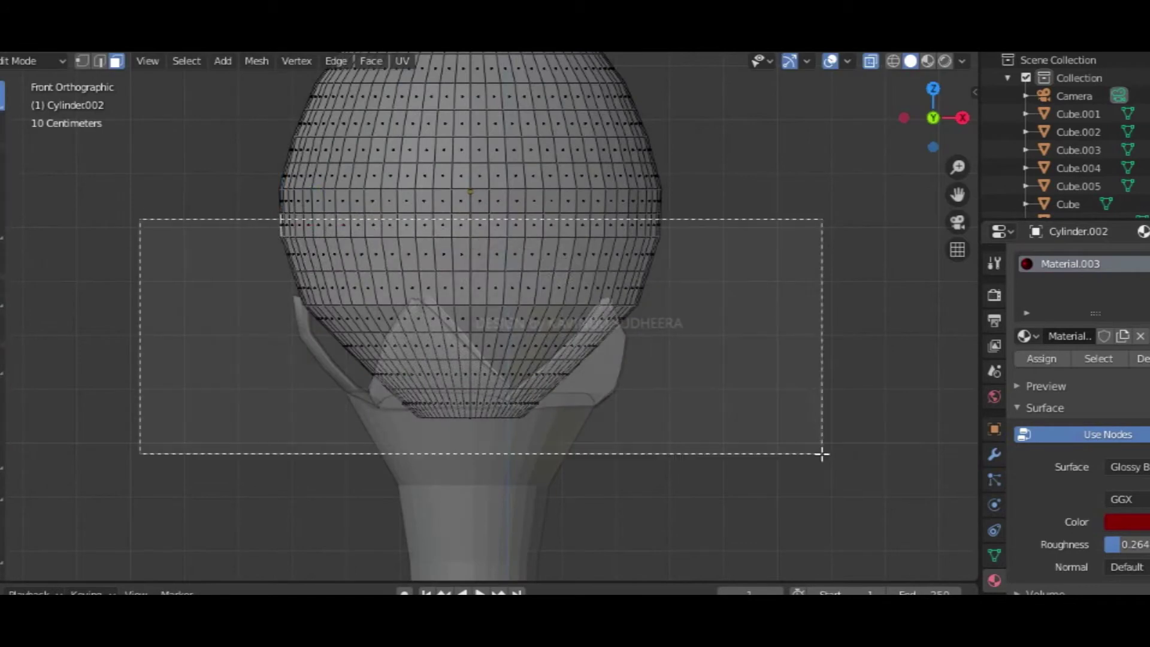
key(alt+z)
key(2)
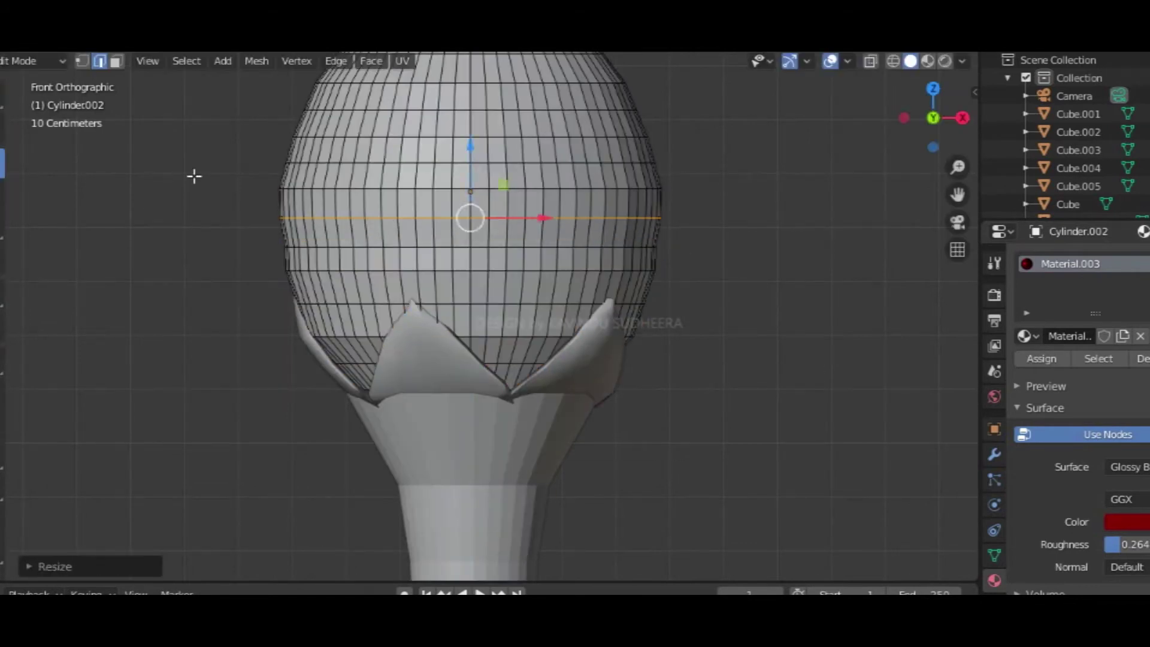
drag(175, 224, 526, 259)
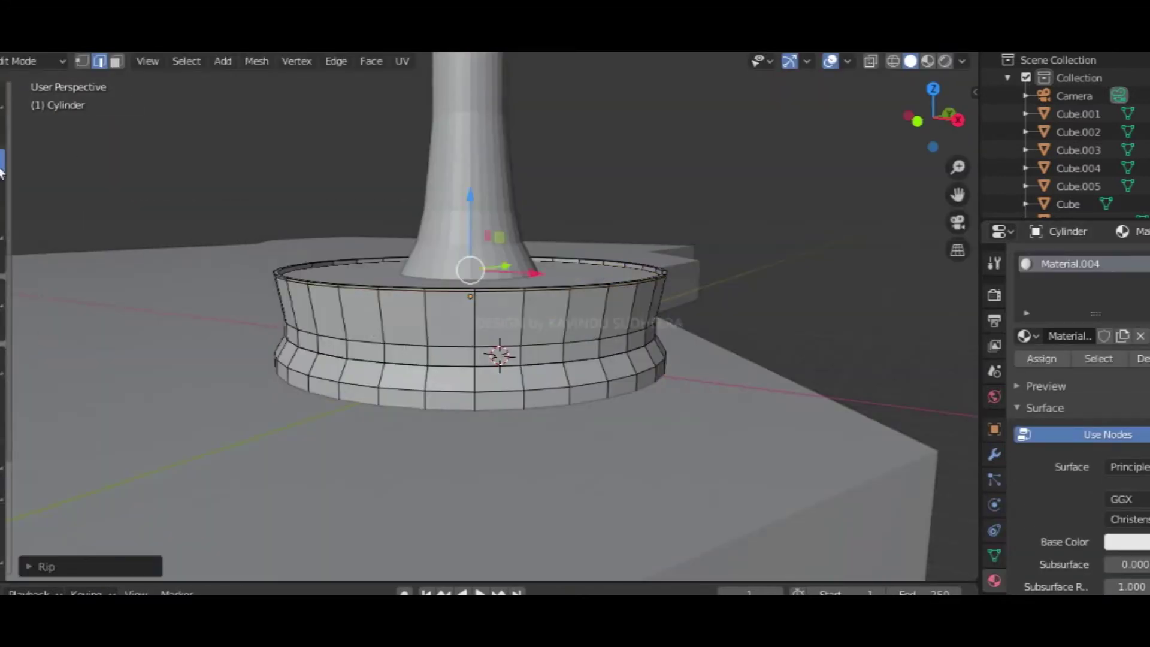
- Select a column of faces on the base ring and preview the scene in Rendered shading
key(3)
ctrl+click(501, 359)
ctrl+click(575, 359)
scroll(539, 335, up, 3)
middle_drag(323, 359, 897, 184)
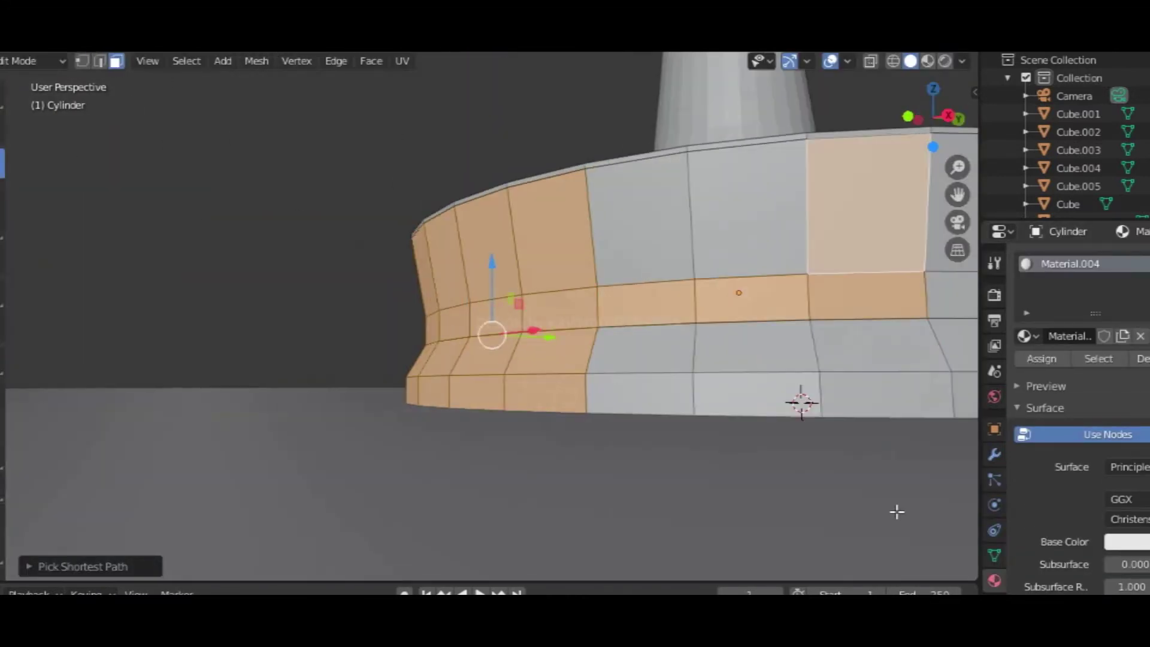
click(944, 60)
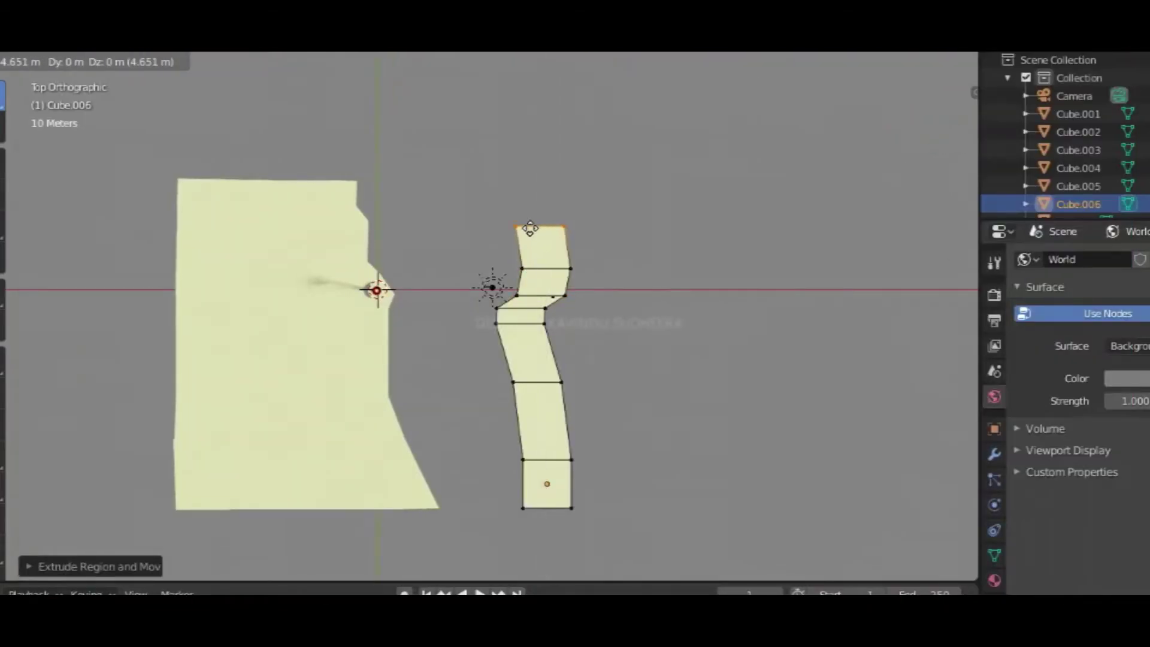
- Finish extending the shore strip, raising its new end
click(530, 228)
key(g)
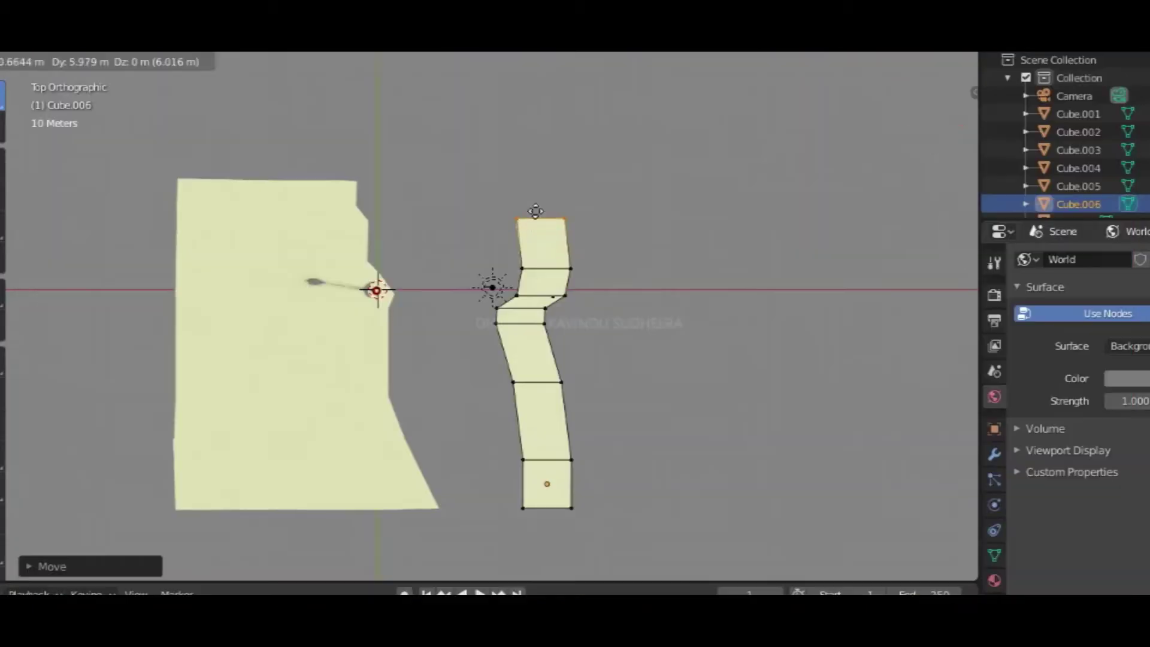
click(706, 166)
middle_drag(706, 166, 772, 314)
scroll(772, 314, up, 3)
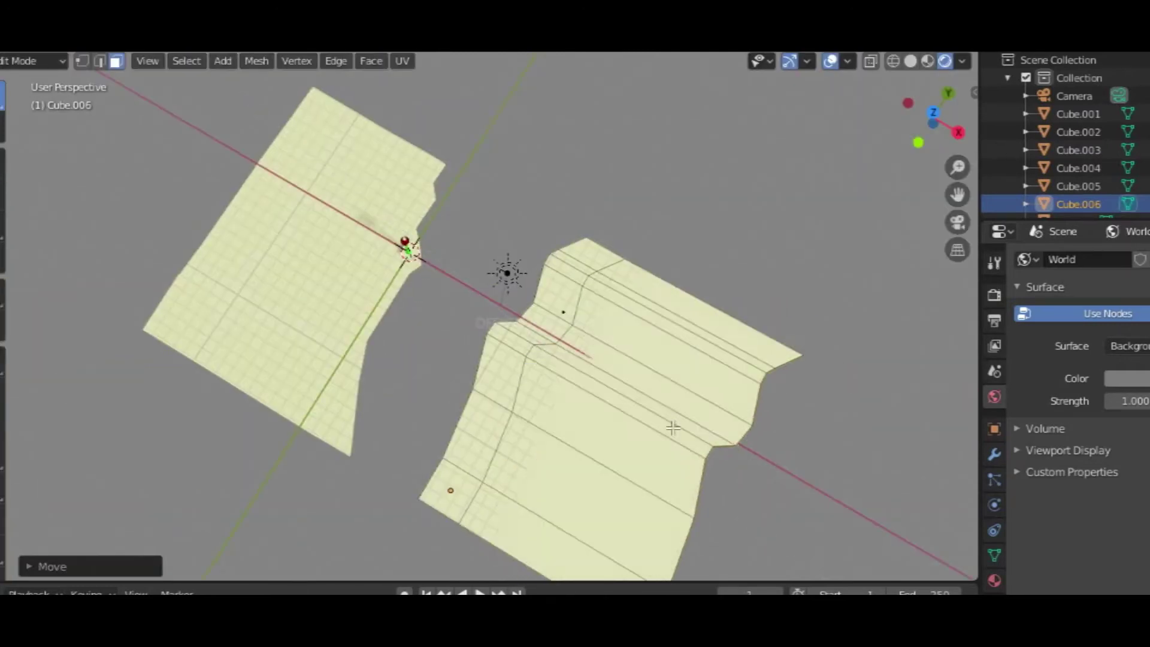
- Reframe the camera shot and inspect the far shoreline block's material
key(KP_0)
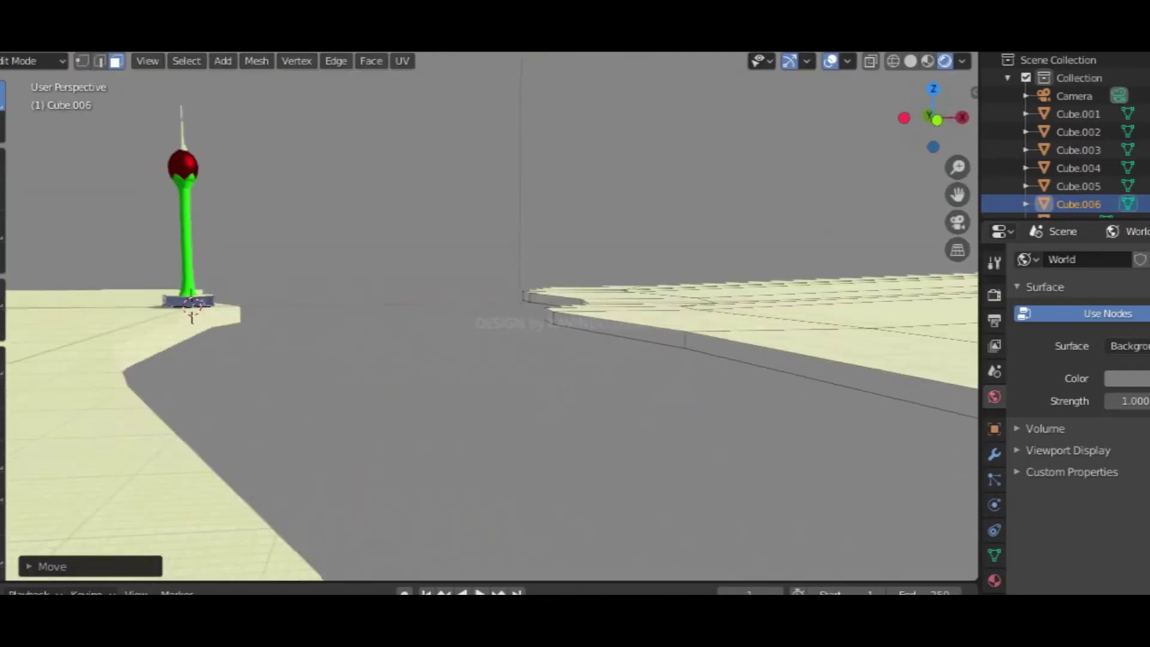
key(Tab)
click(457, 96)
key(g)
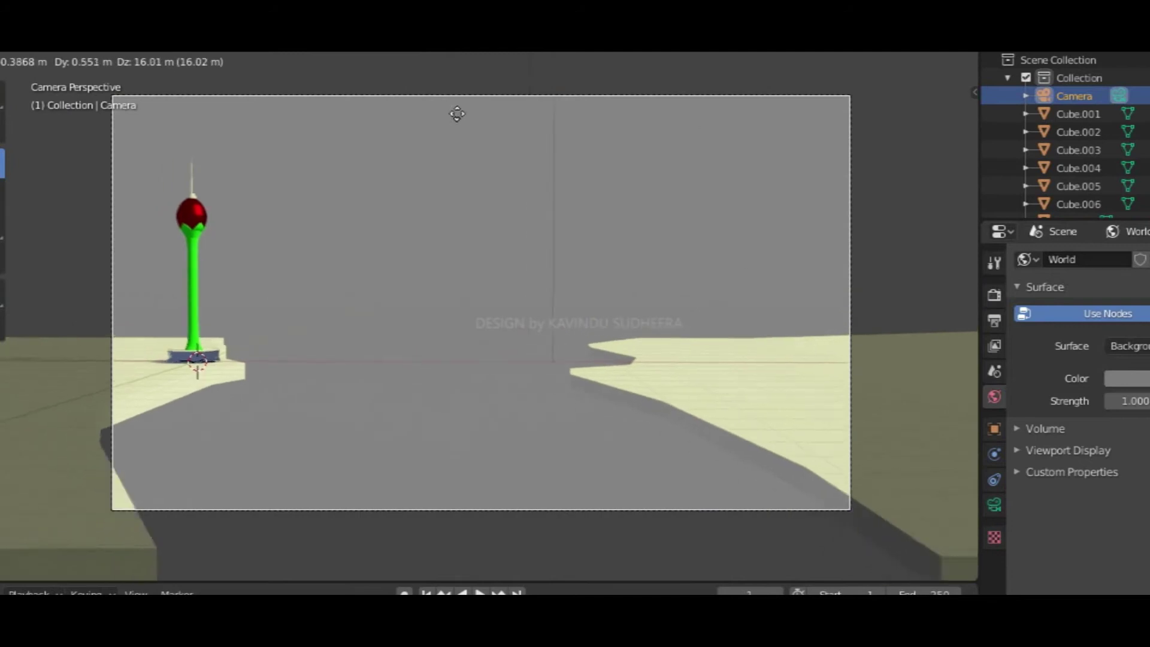
key(KP_0)
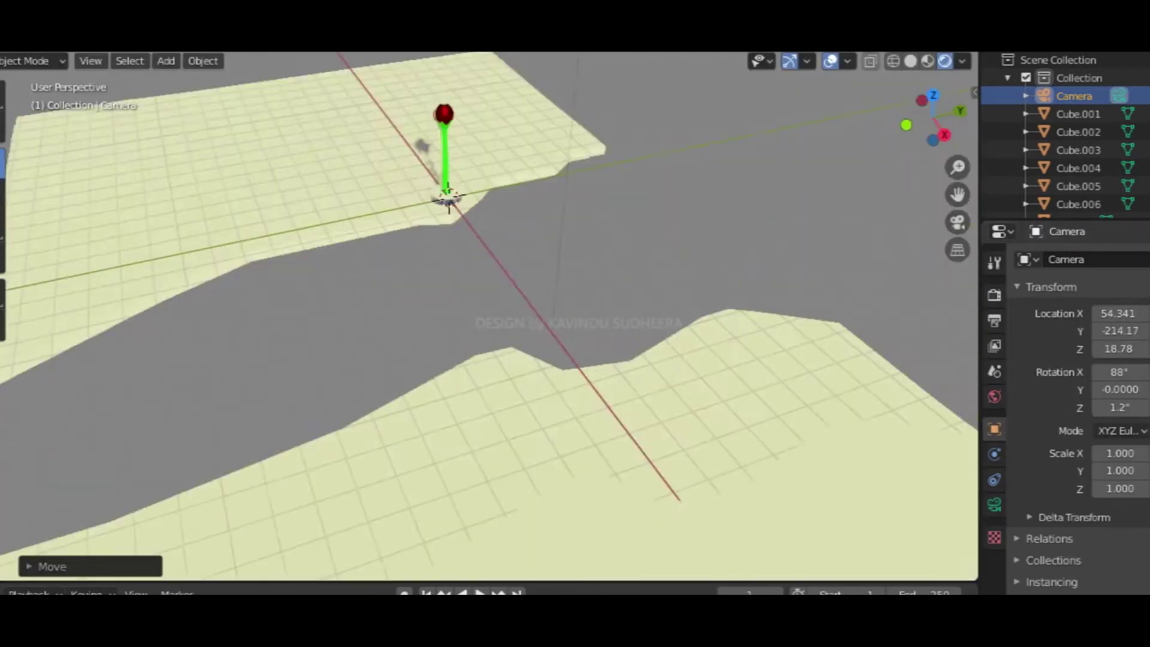
click(628, 323)
click(994, 580)
key(KP_0)
- Add a plane and scale it up to fill the lake
key(KP_0)
key(shift+a)
click(616, 295)
key(s)
click(790, 483)
key(KP_0)
- Give the plane a new Glossy BSDF material with roughness 0 and green colour
click(1122, 336)
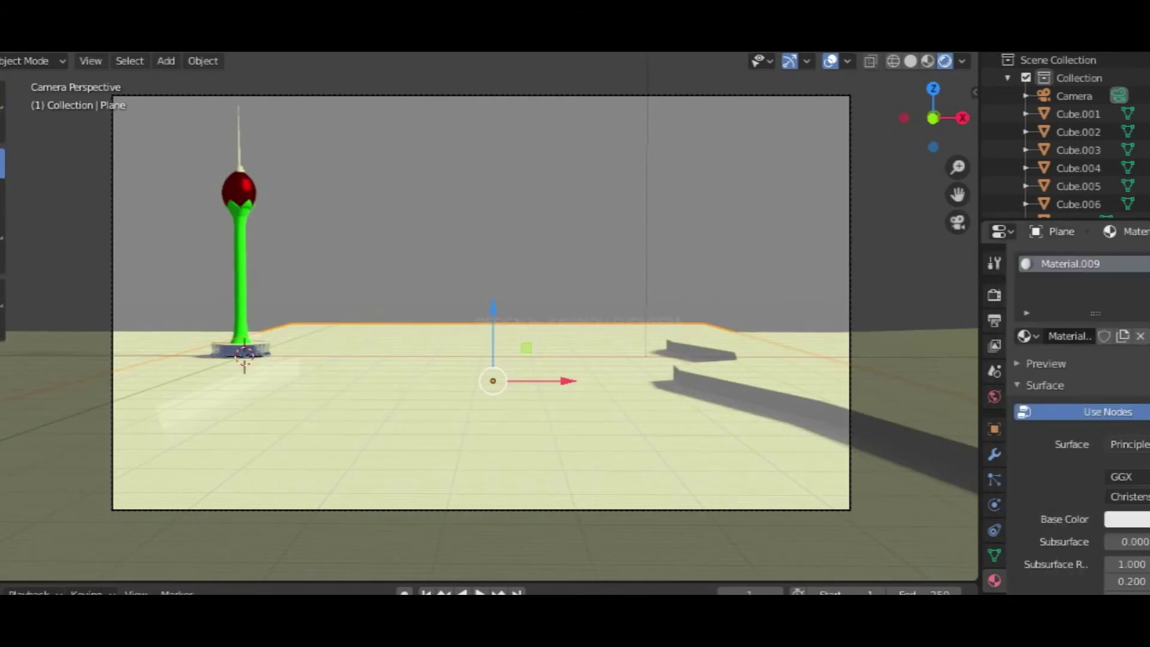
click(1114, 441)
click(1076, 388)
drag(1131, 521, 1029, 522)
click(1125, 499)
click(1051, 286)
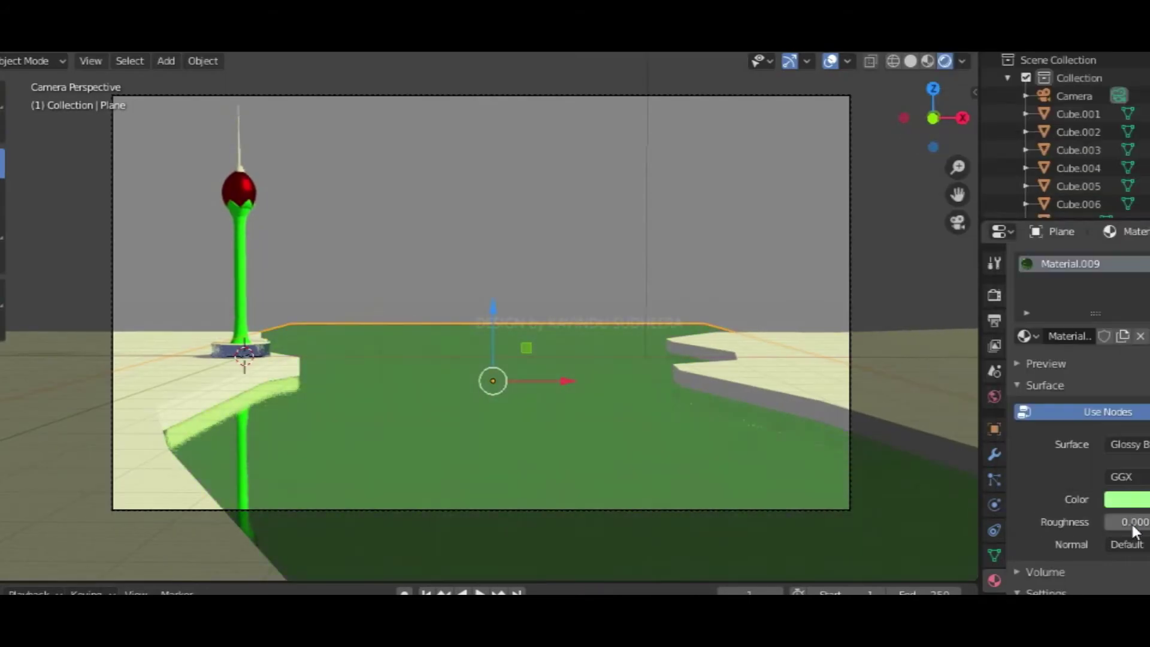
click(994, 454)
- Check the plane's modifier list, then lower the camera close to the water surface
click(1048, 258)
click(1047, 259)
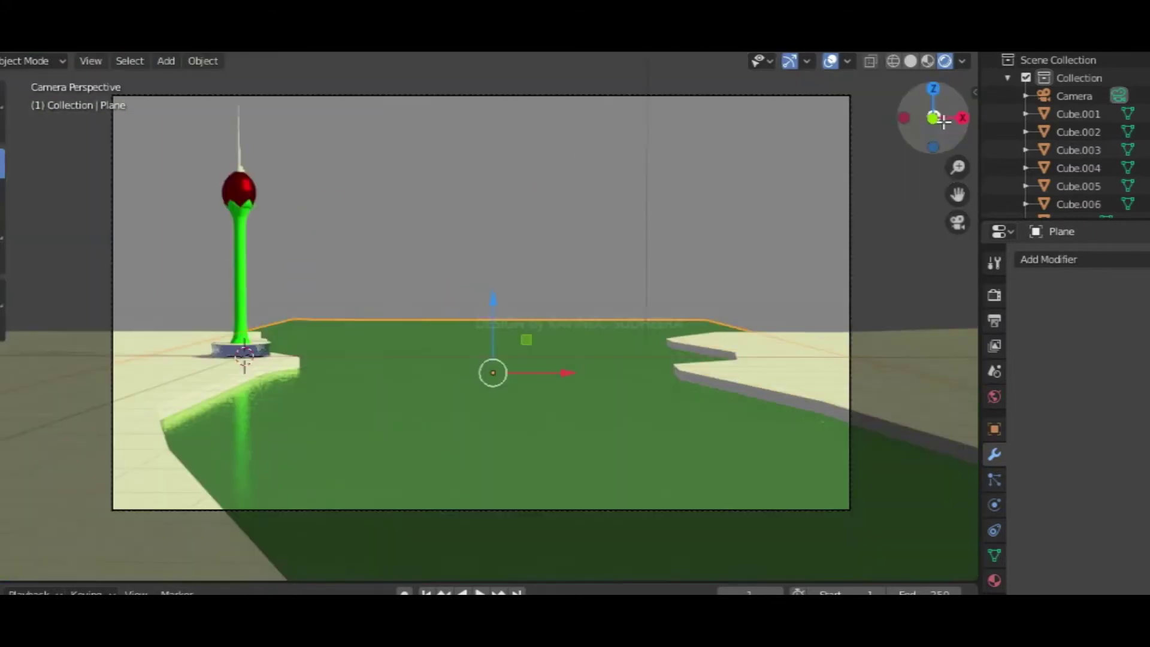
click(1074, 96)
click(994, 429)
drag(1116, 348, 1102, 353)
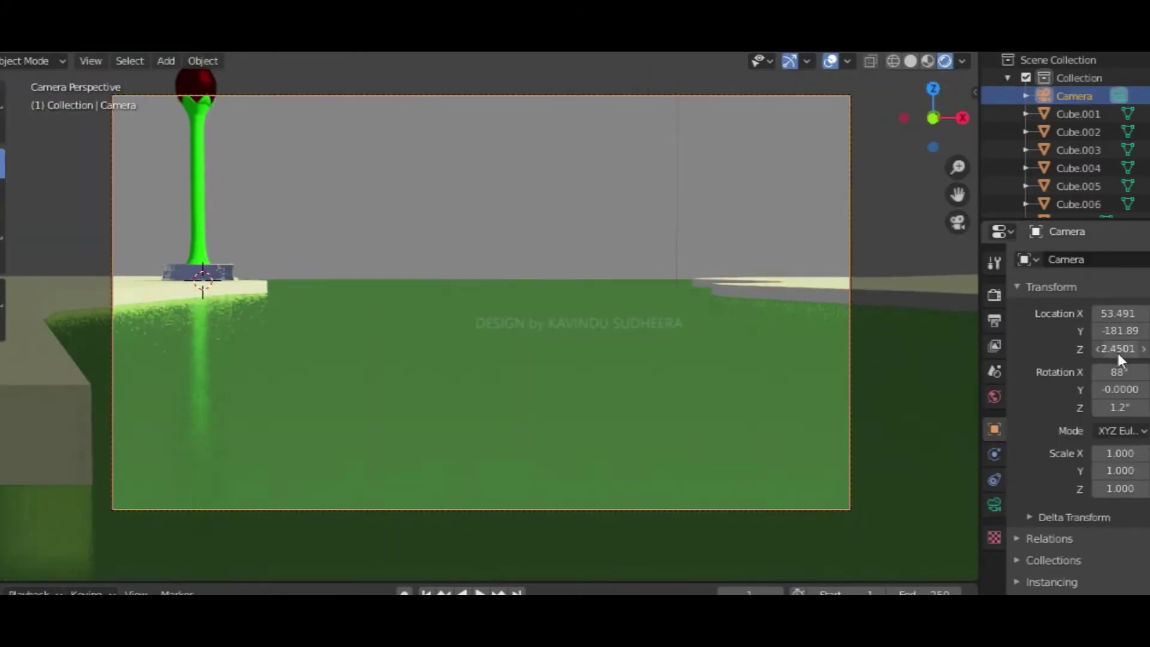
middle_drag(539, 359, 511, 431)
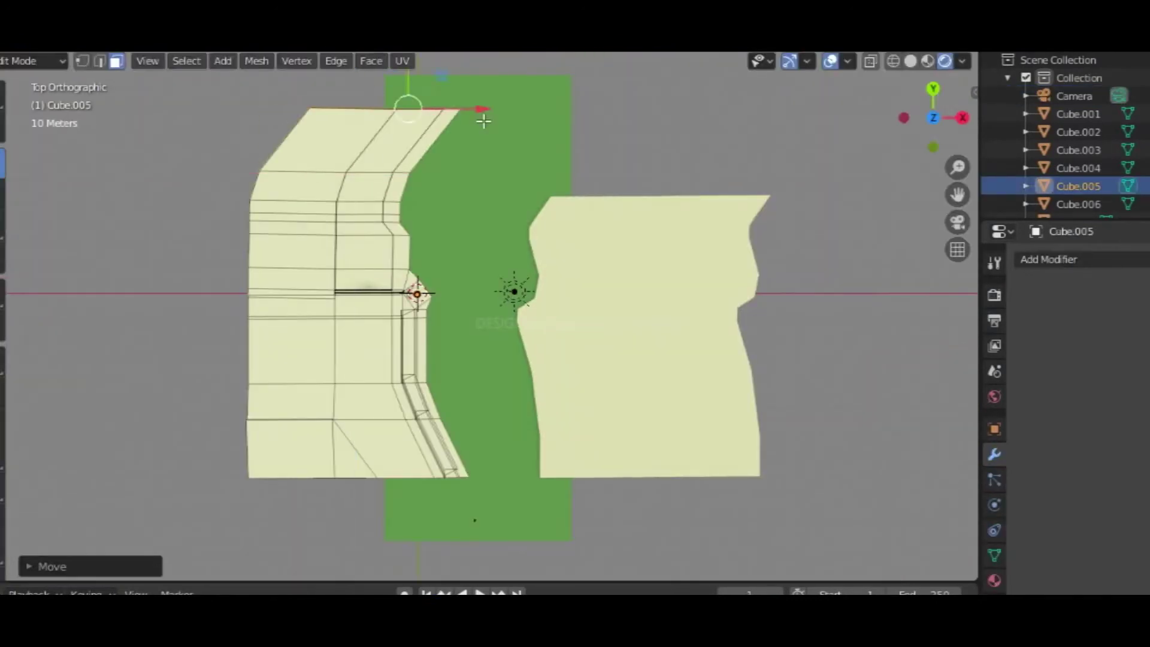
- Move the extruded shoreline edge into place and compare the land strip with the reference photo
key(g)
click(336, 92)
middle_drag(336, 92, 639, 225)
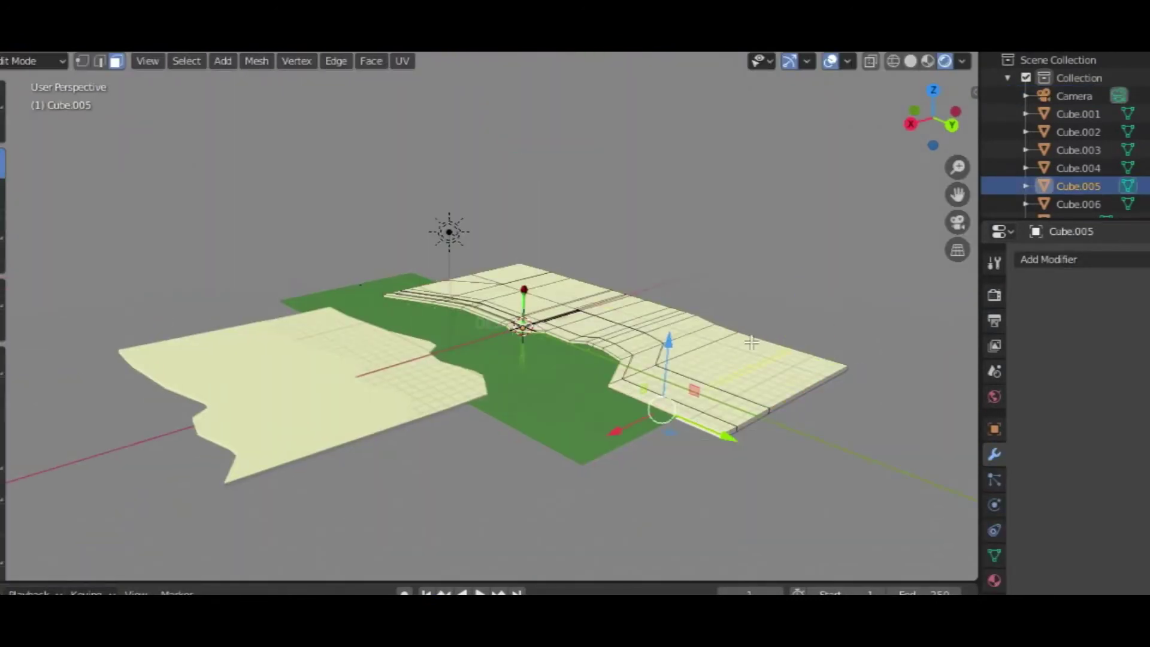
key(2)
middle_drag(738, 359, 892, 154)
scroll(567, 294, up, 5)
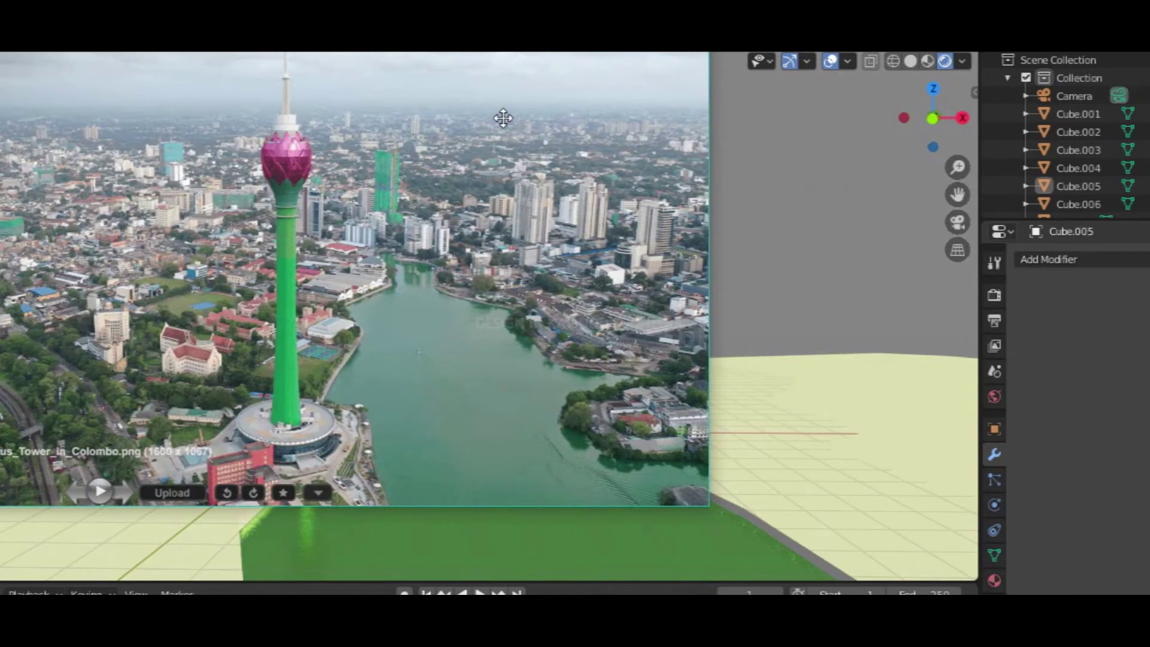
drag(503, 118, 293, 418)
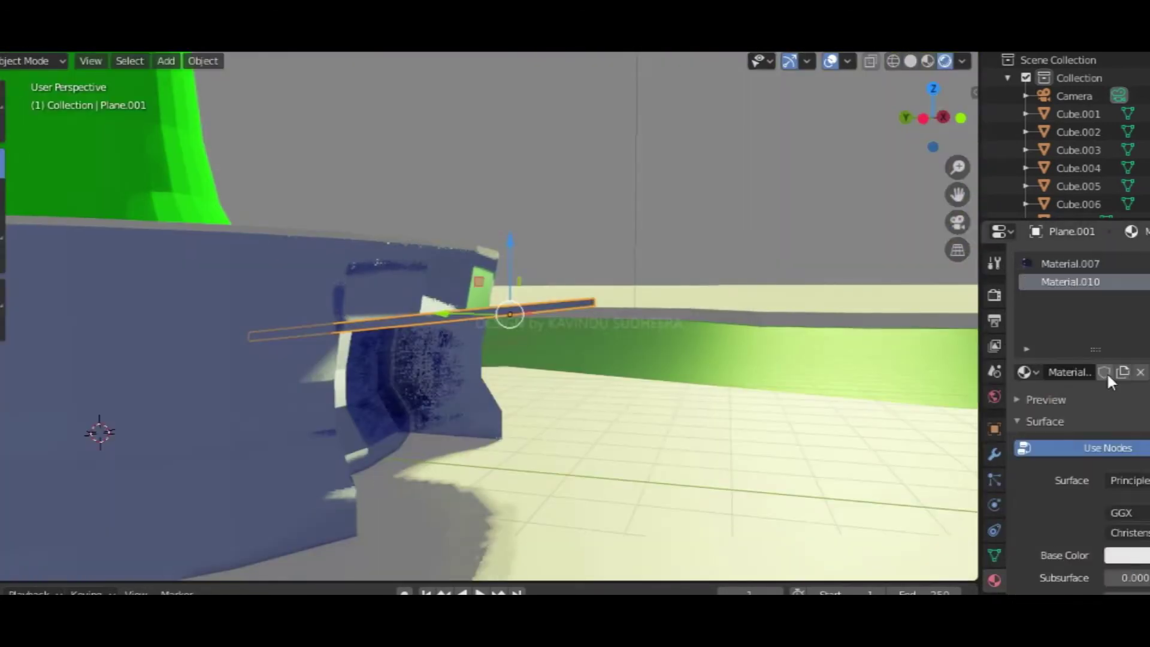
- Make Plane.001's surface a Glossy BSDF, then switch the viewport back to solid shading
click(1128, 480)
click(973, 161)
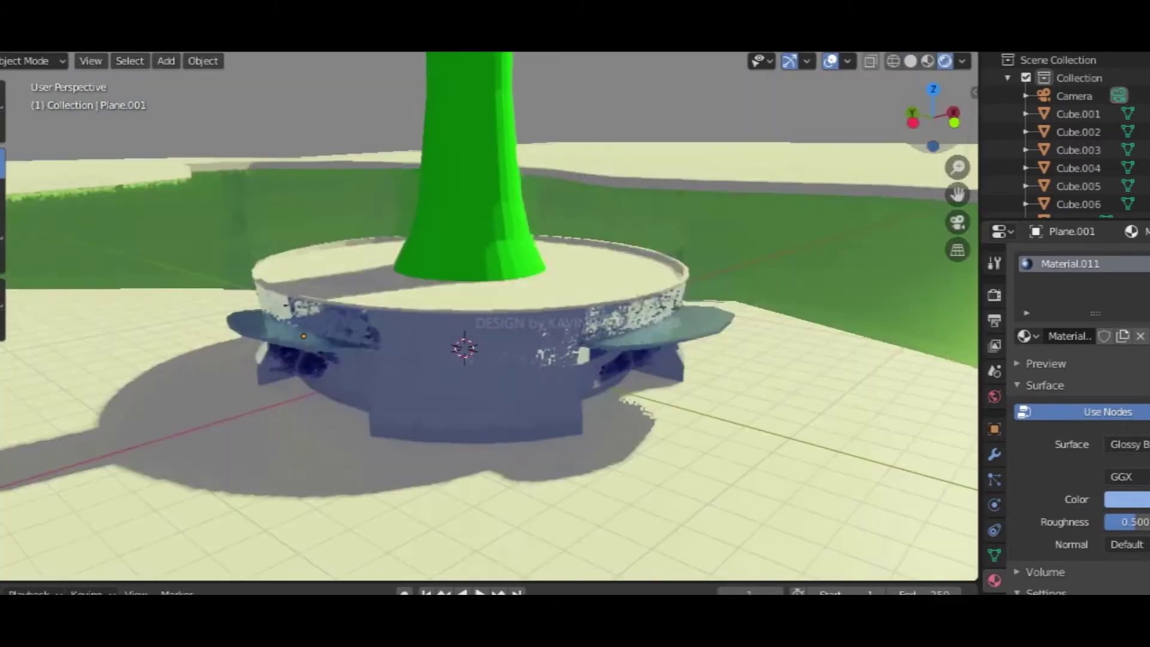
click(910, 60)
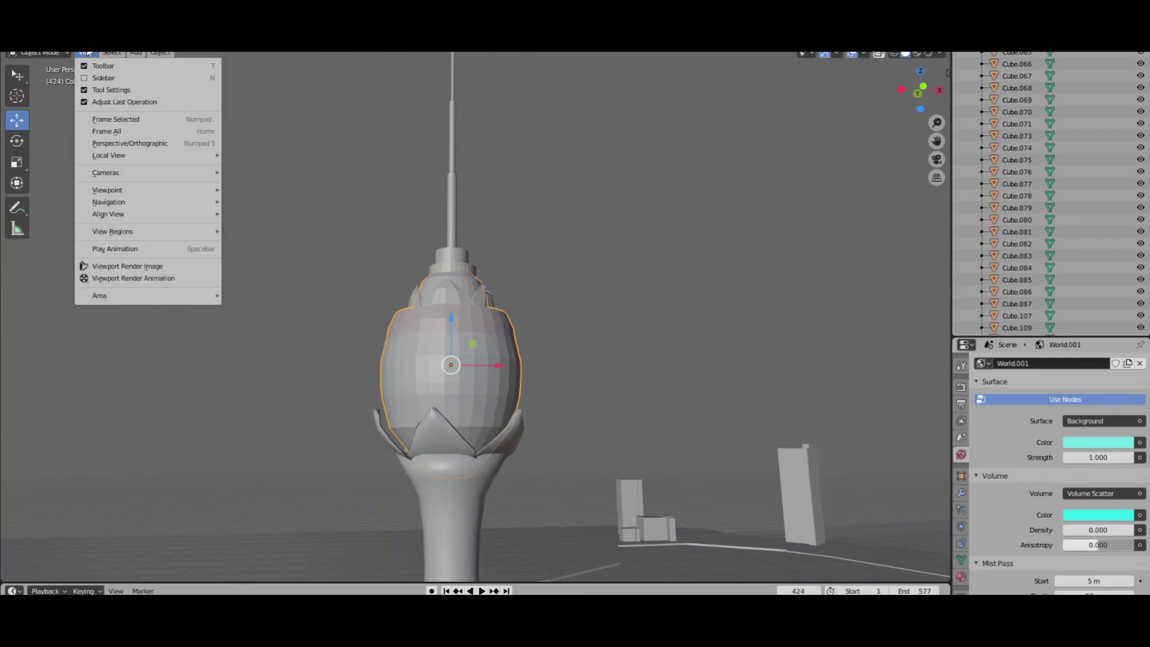
- Deselect the tower, isolate the egg-shaped bulb in Local View, and add a Cube mesh
click(598, 233)
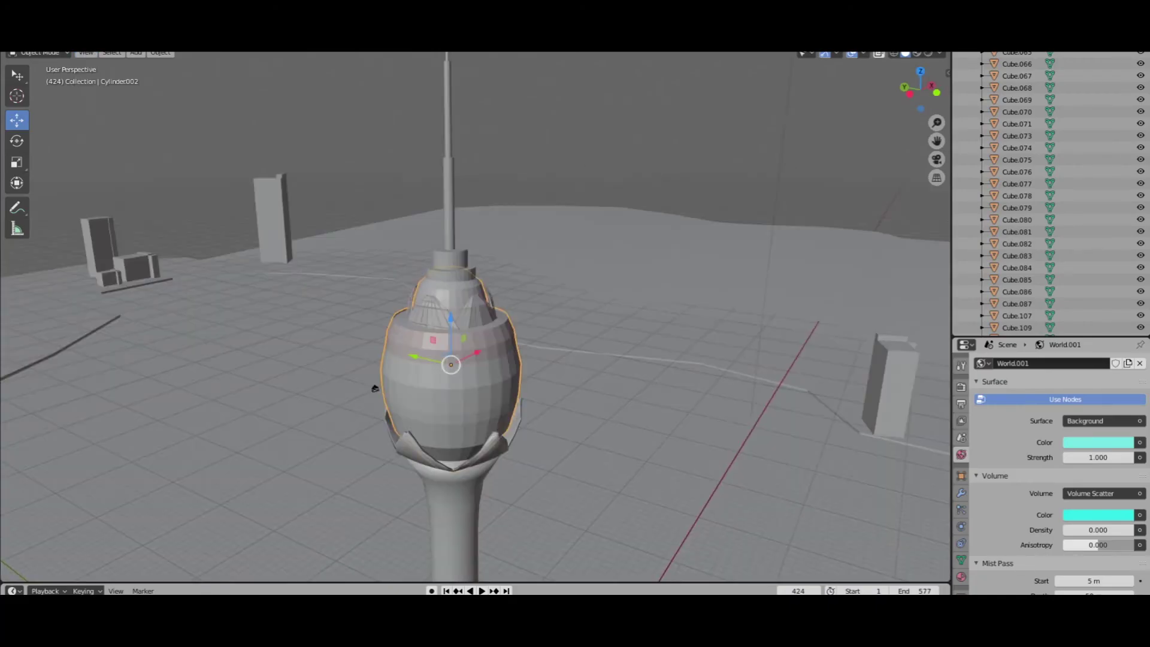
key(KP_Divide)
scroll(786, 311, down, 3)
key(shift+a)
mouse_move(788, 317)
click(844, 328)
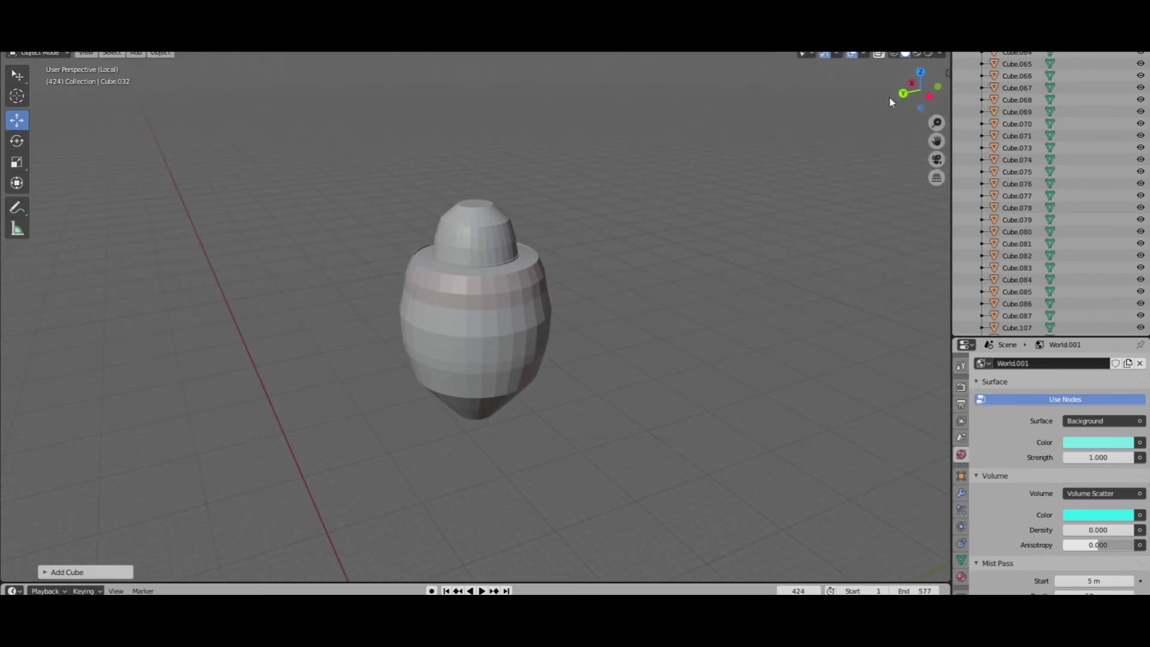
- Frame the new cube, move it vertically and scale it along Y beside the bulb
key(KP_Divide)
key(KP_Decimal)
key(g)
key(z)
key(z)
drag(938, 124, 519, 142)
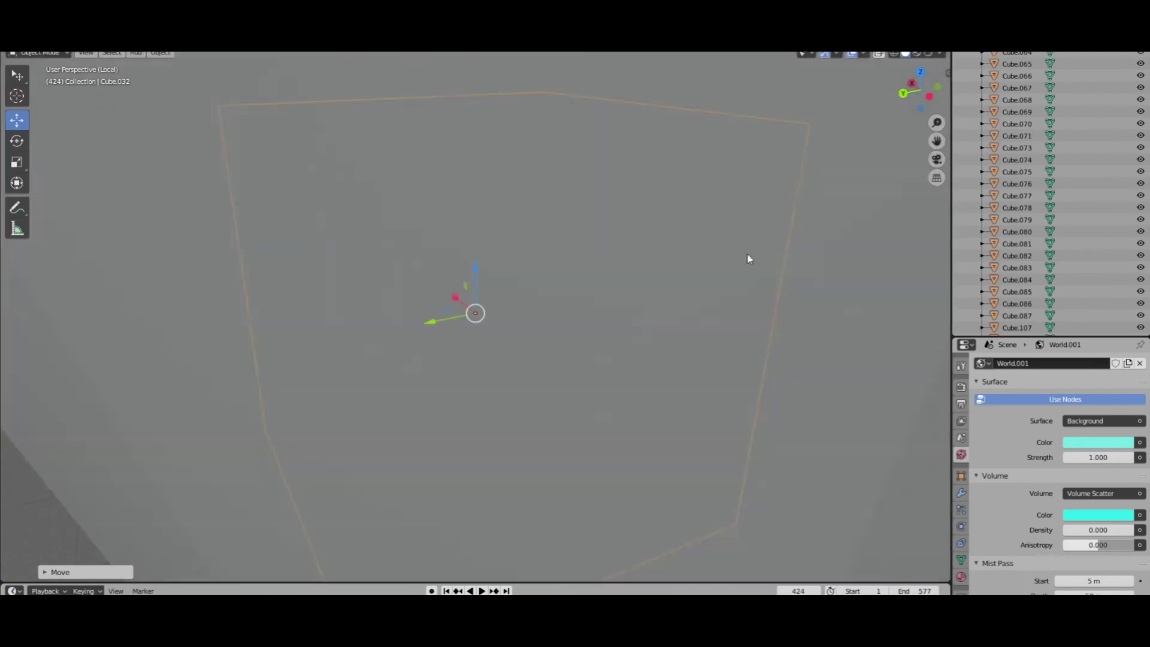
mouse_move(936, 123)
mouse_down()
mouse_move(948, 114)
mouse_move(898, 116)
mouse_up()
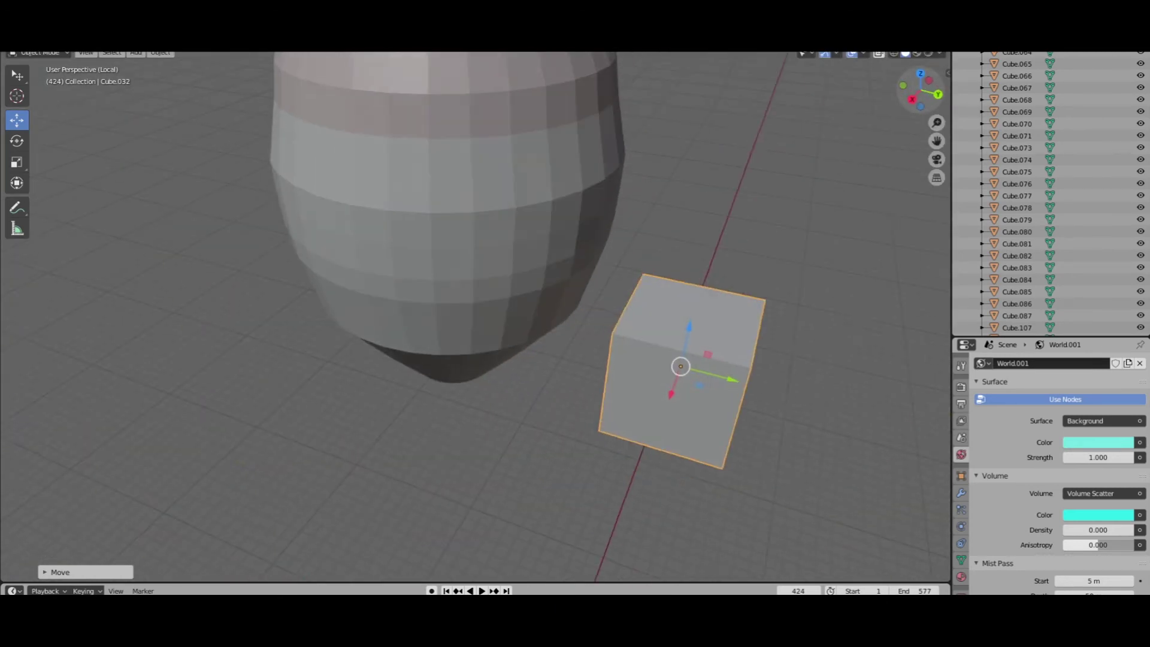
key(s)
key(y)
- Try repositioning the cube along Y, then leave it and orbit so it sits below the bulb
key(y)
key(y)
click(712, 373)
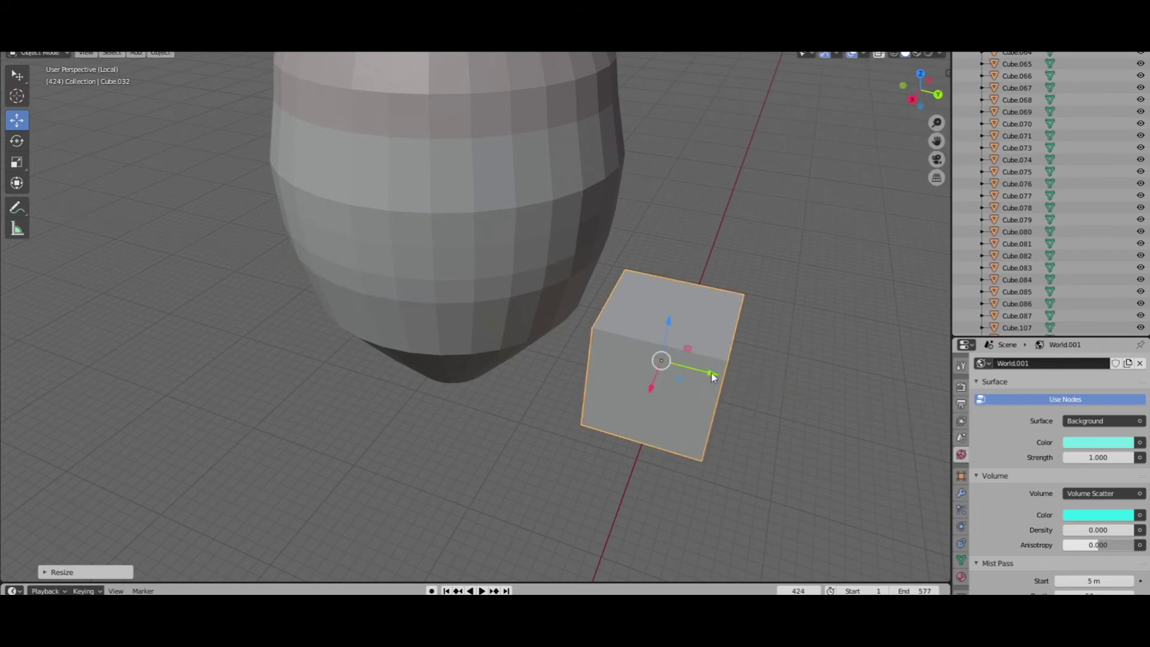
key(g)
key(y)
key(Escape)
key(g)
key(y)
key(Escape)
key(g)
key(Escape)
drag(920, 90, 689, 380)
scroll(688, 379, down, 3)
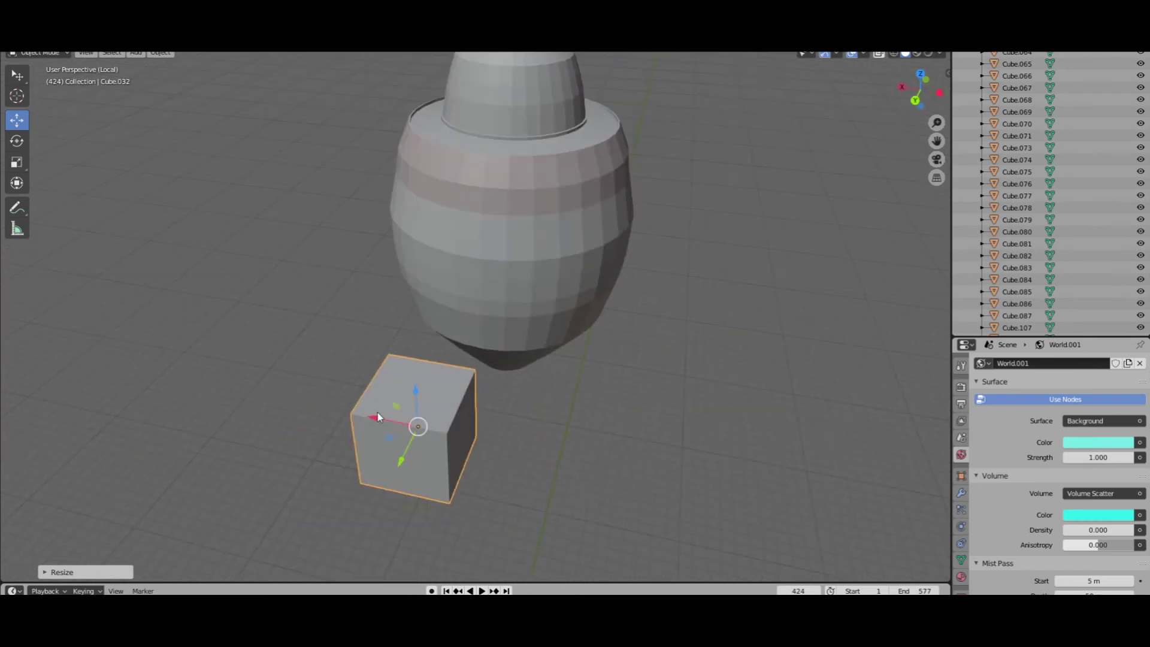
- Flatten the cube into a thin slab by pushing its front face back, then nudge it right
key(Tab)
click(455, 464)
drag(412, 500, 446, 425)
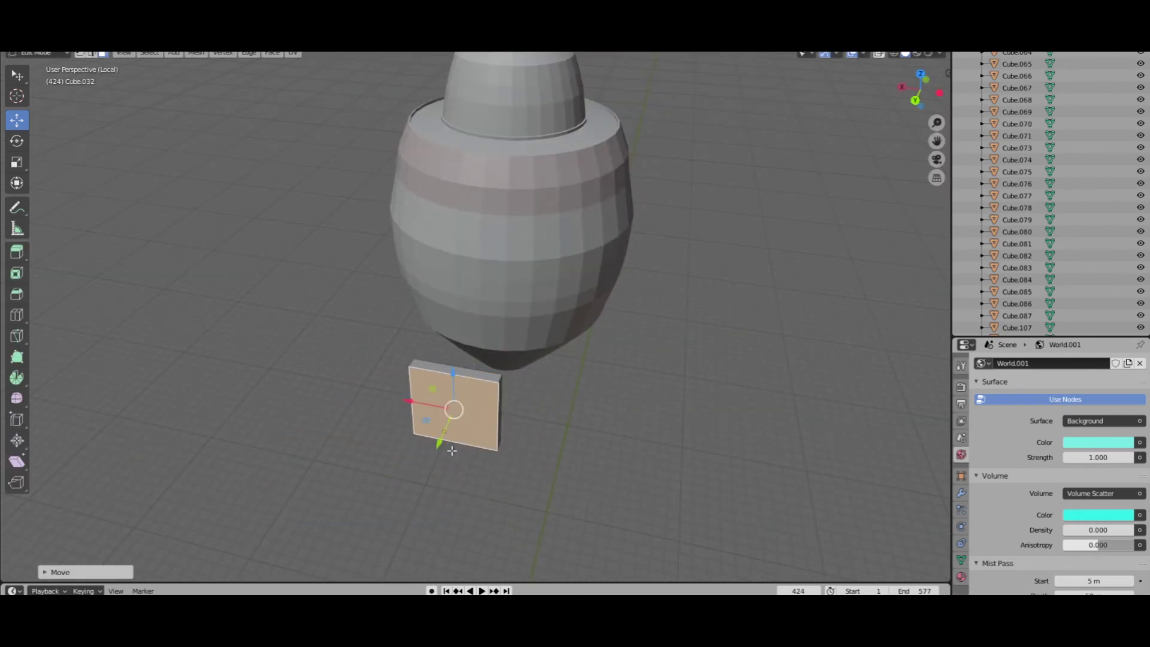
middle_drag(455, 455, 661, 451)
scroll(660, 452, up, 3)
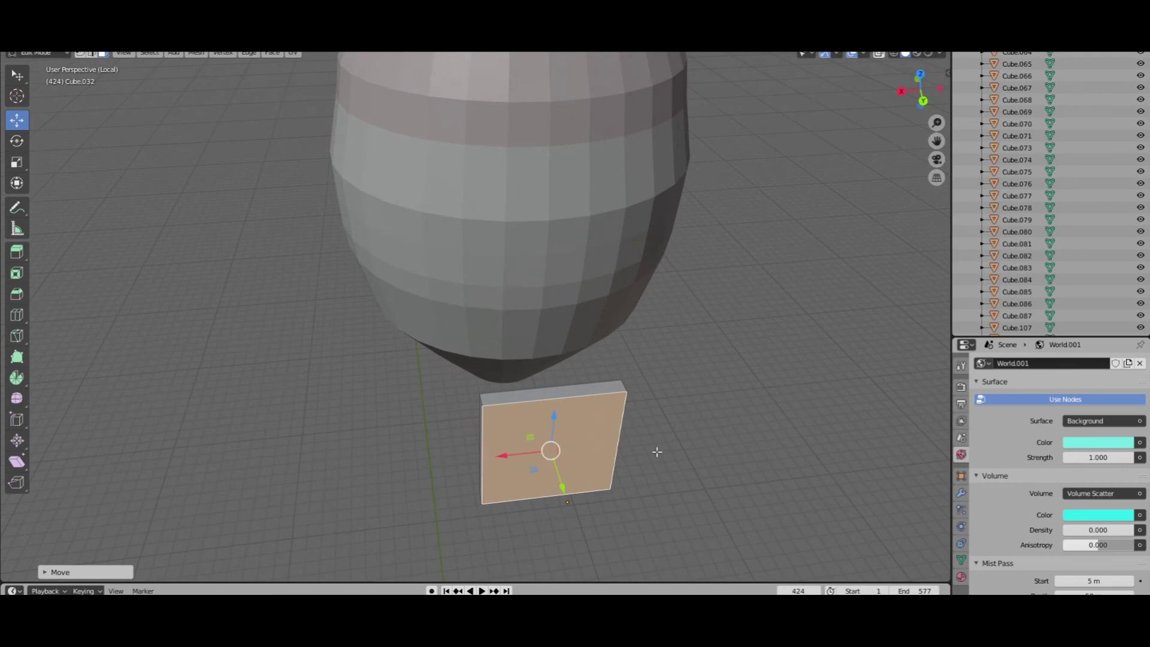
drag(505, 453, 817, 453)
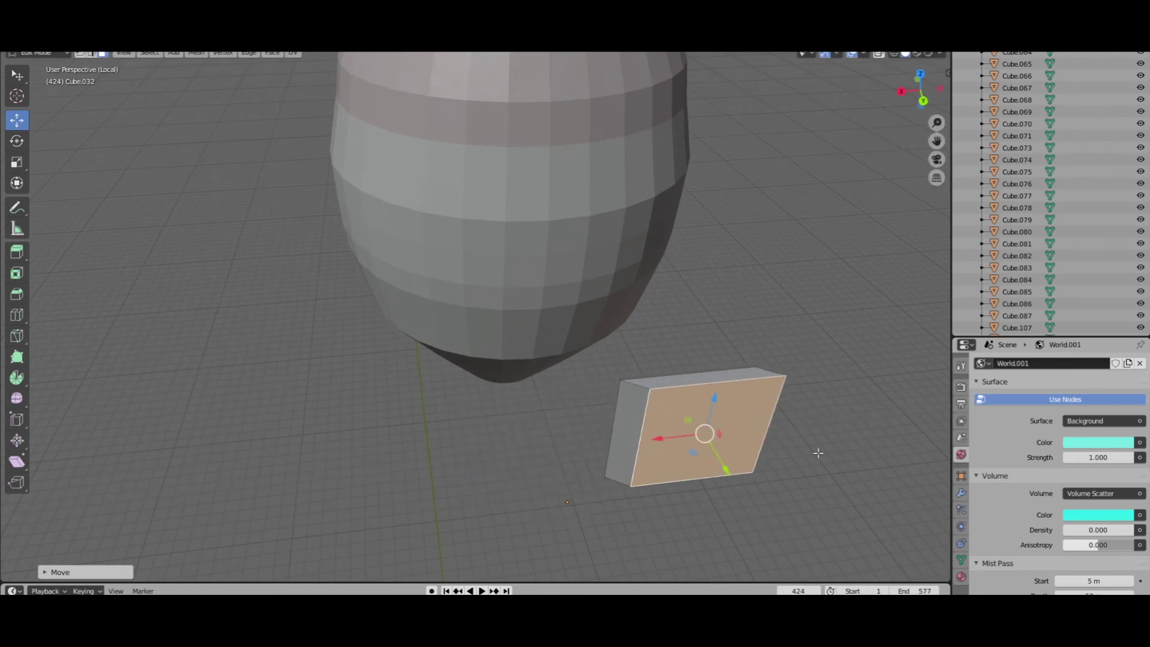
key(Escape)
key(Tab)
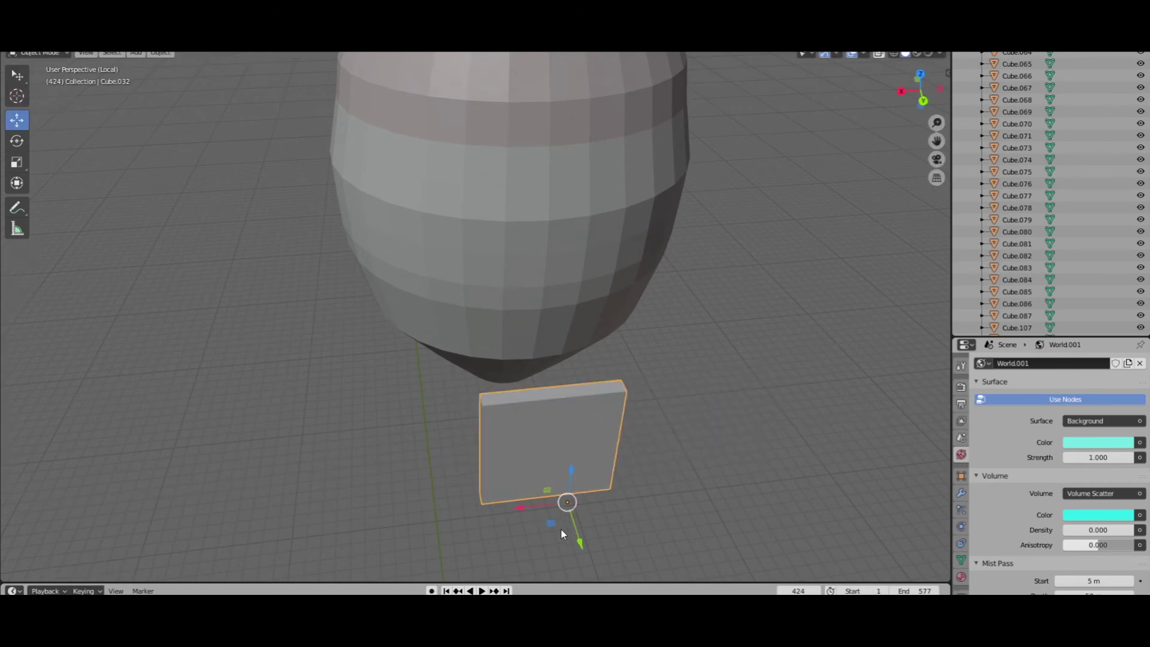
drag(520, 508, 536, 506)
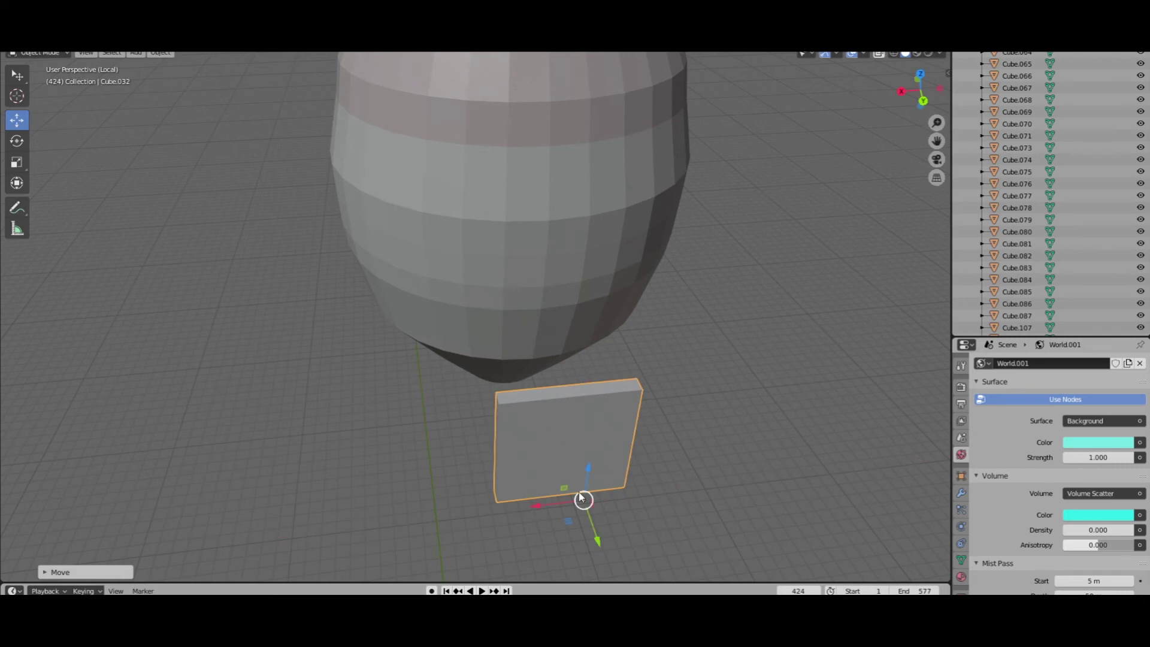
- Use proportional editing to reshape and taper the slab into a spike, checking side and bottom views
key(Tab)
key(Tab)
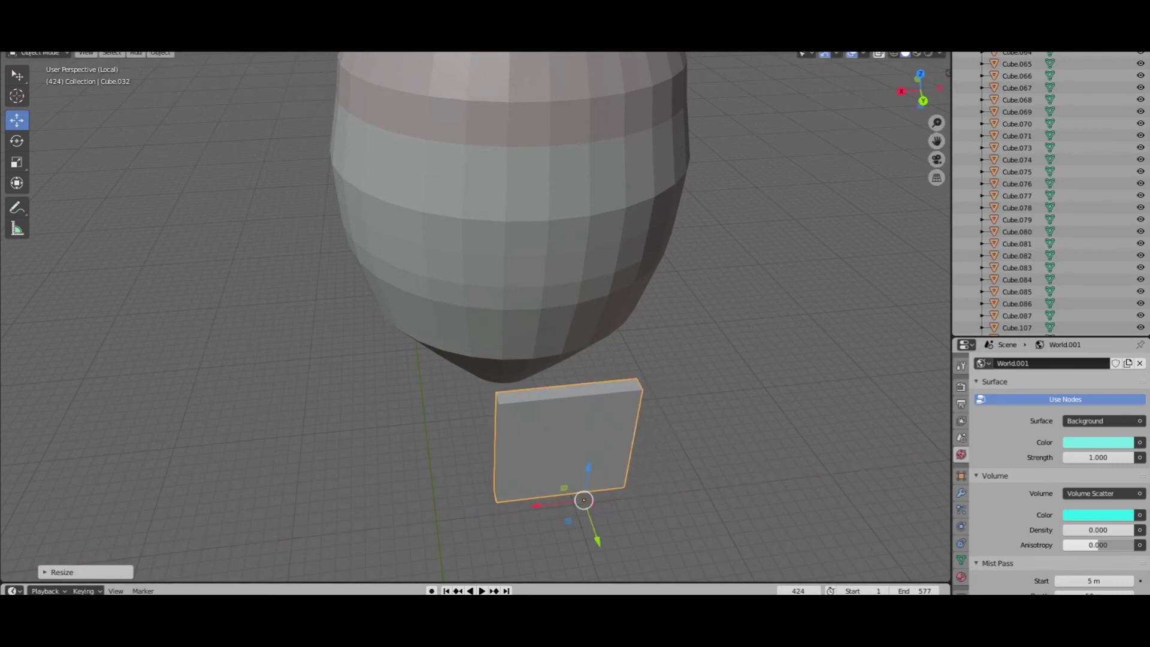
key(Tab)
key(KP_3)
key(g)
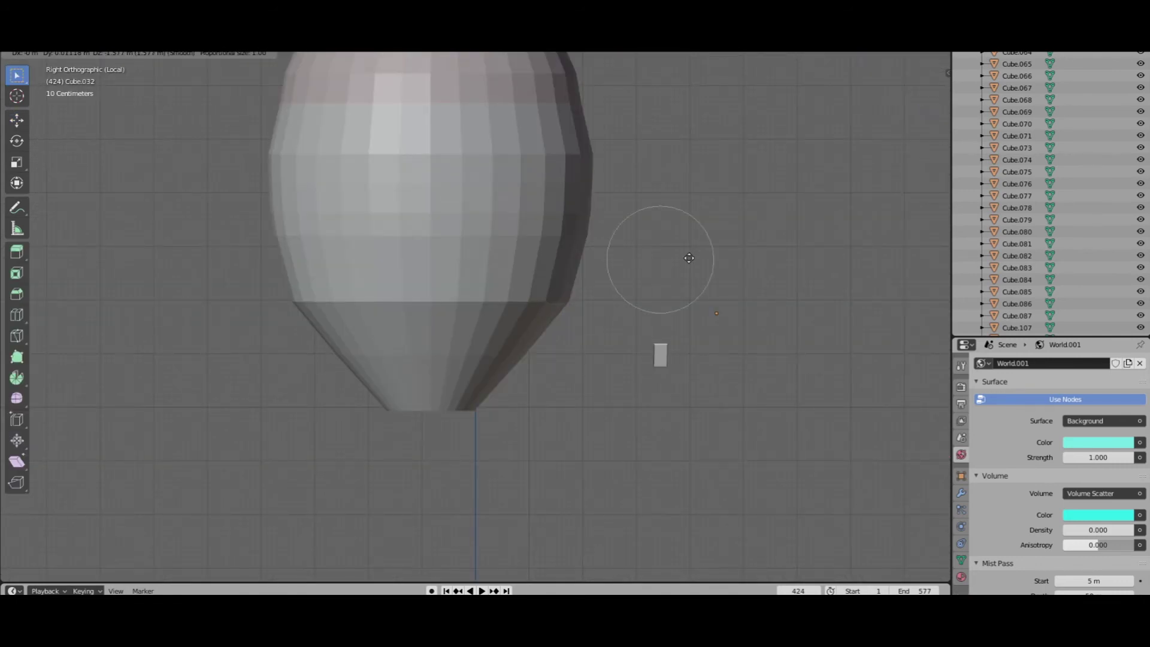
click(687, 265)
middle_drag(688, 265, 710, 280)
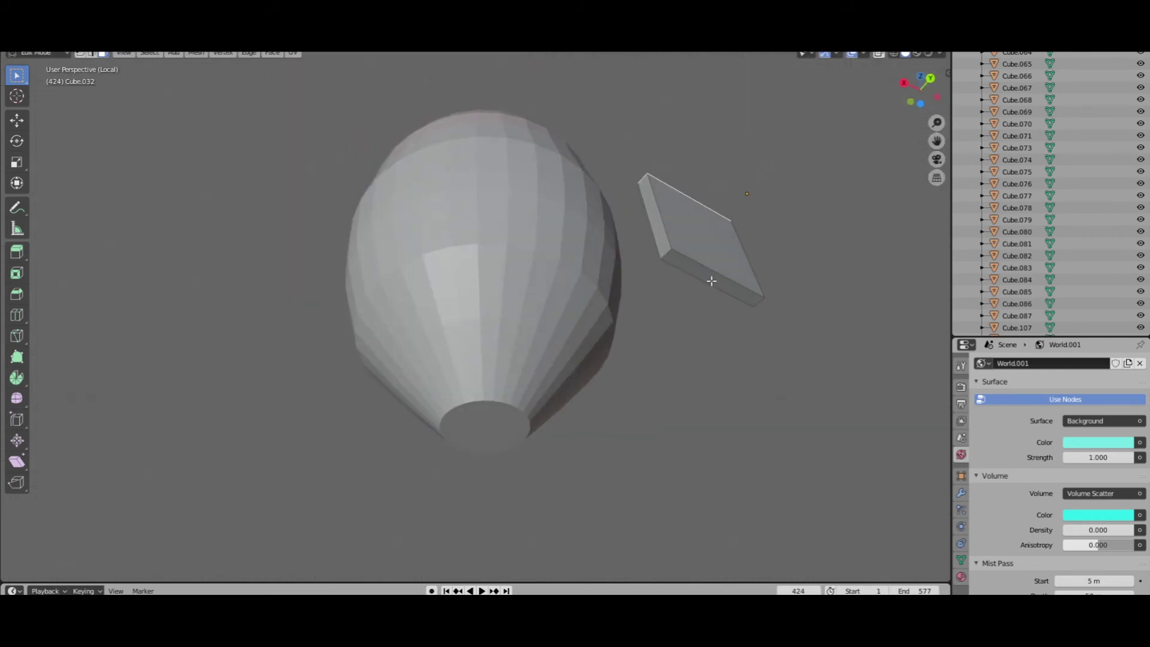
key(KP_7)
key(ctrl+KP_7)
key(s)
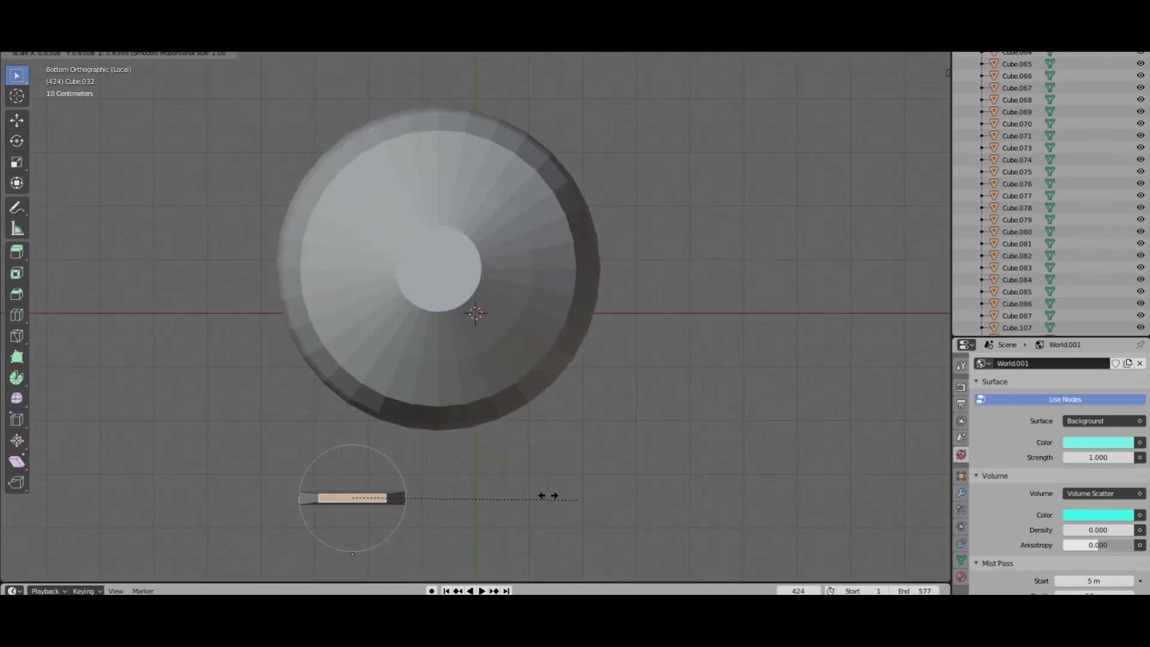
click(418, 493)
key(KP_3)
middle_drag(656, 235, 718, 210)
key(KP_3)
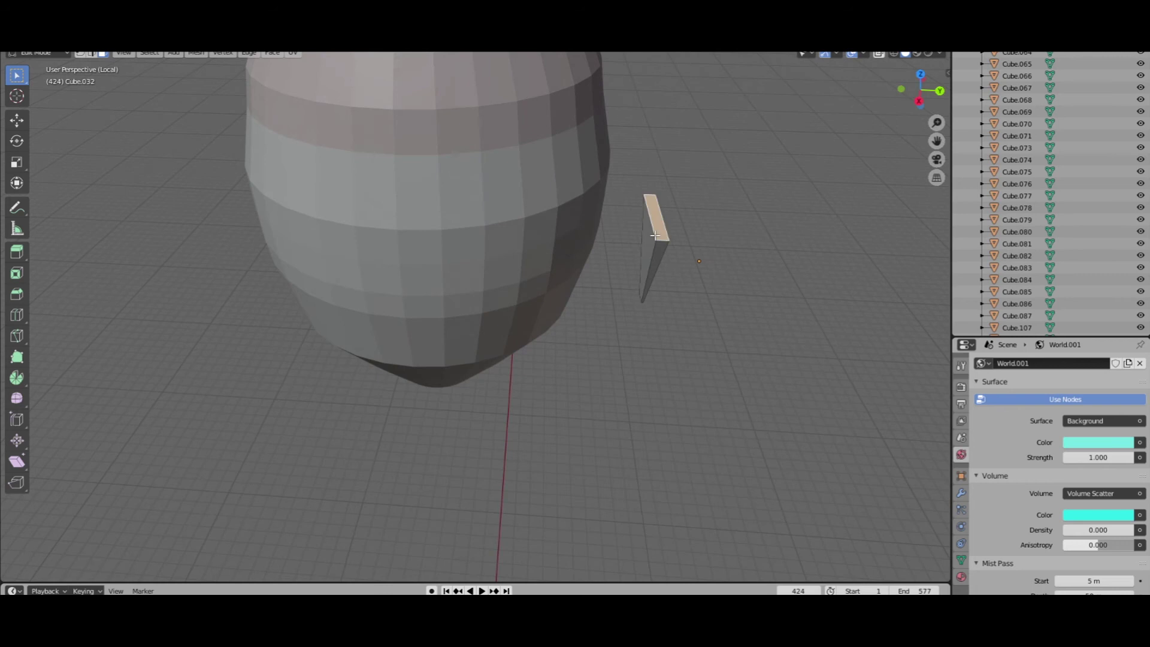
- Tilt the spike's tip outward, raise it vertically, and extrude the top upward
key(g)
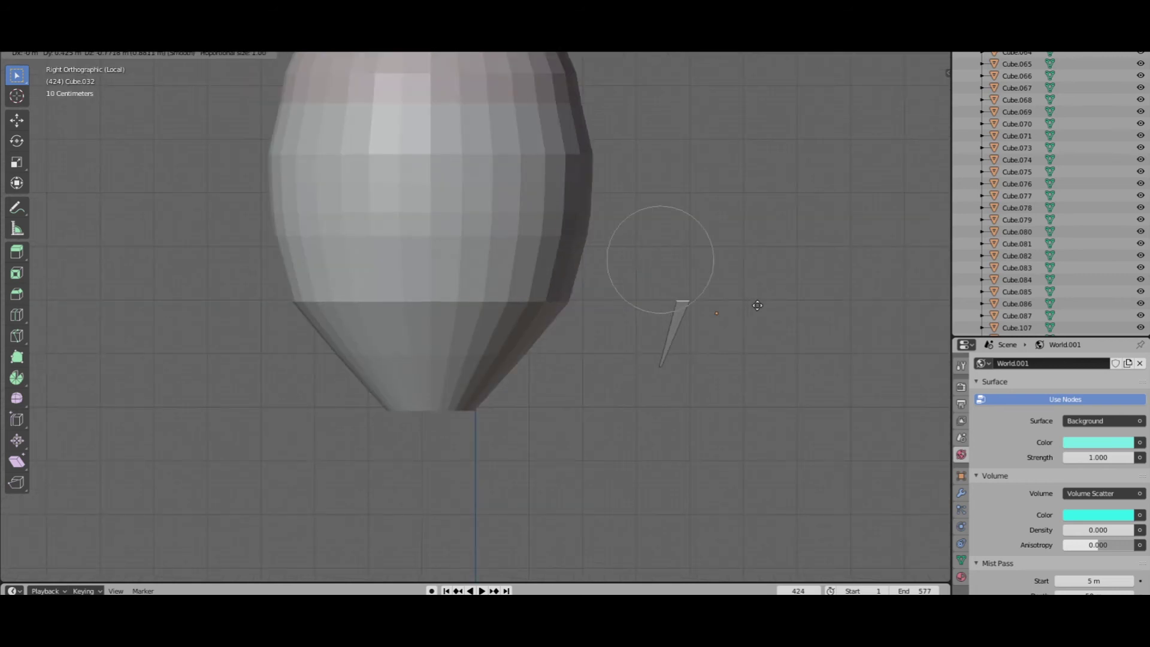
click(758, 306)
key(g)
key(z)
click(755, 238)
key(e)
click(760, 177)
key(g)
key(z)
key(e)
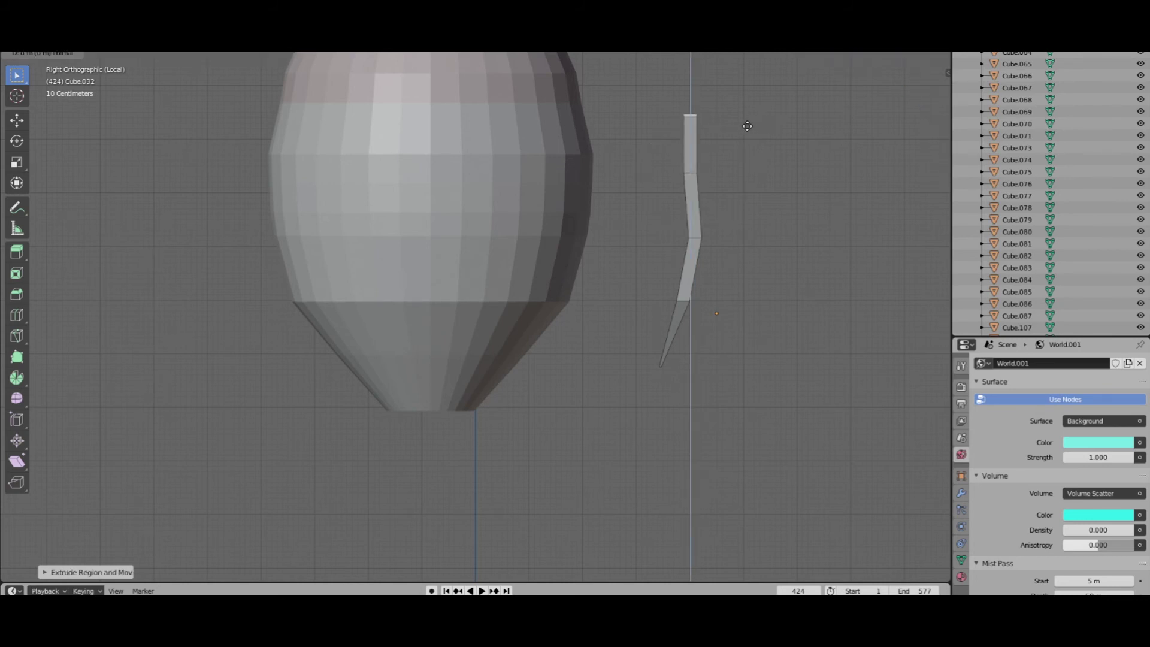
key(Escape)
key(ctrl+z)
- Scale the petal into a V-shaped curve from the top view and check it from behind
key(KP_7)
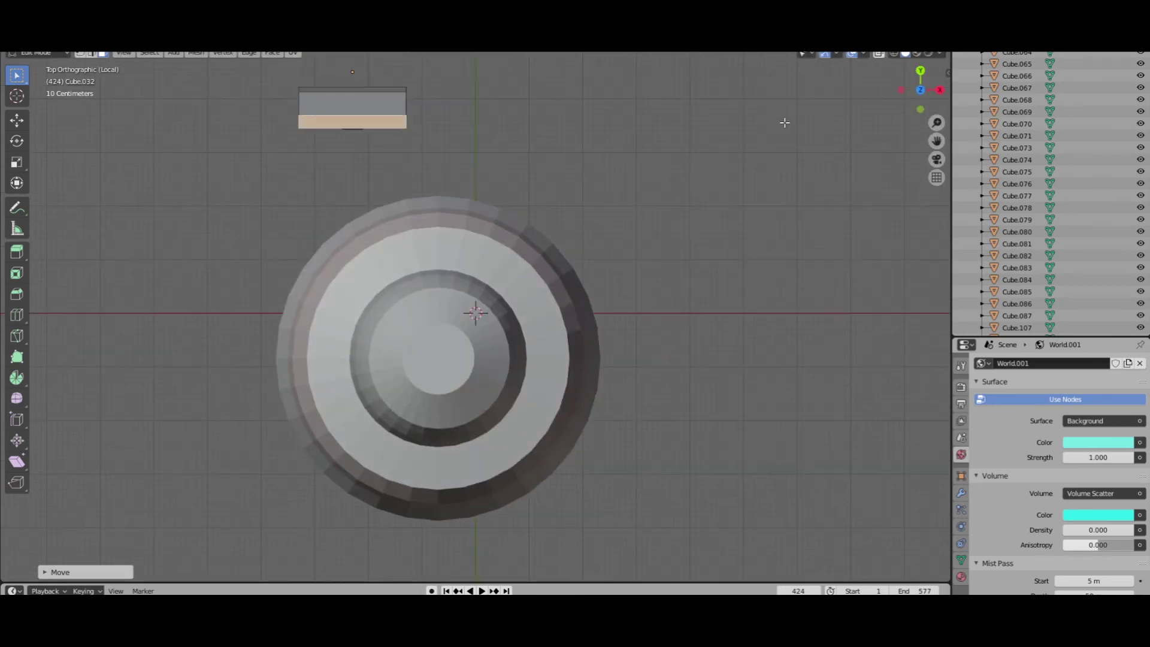
key(s)
click(387, 140)
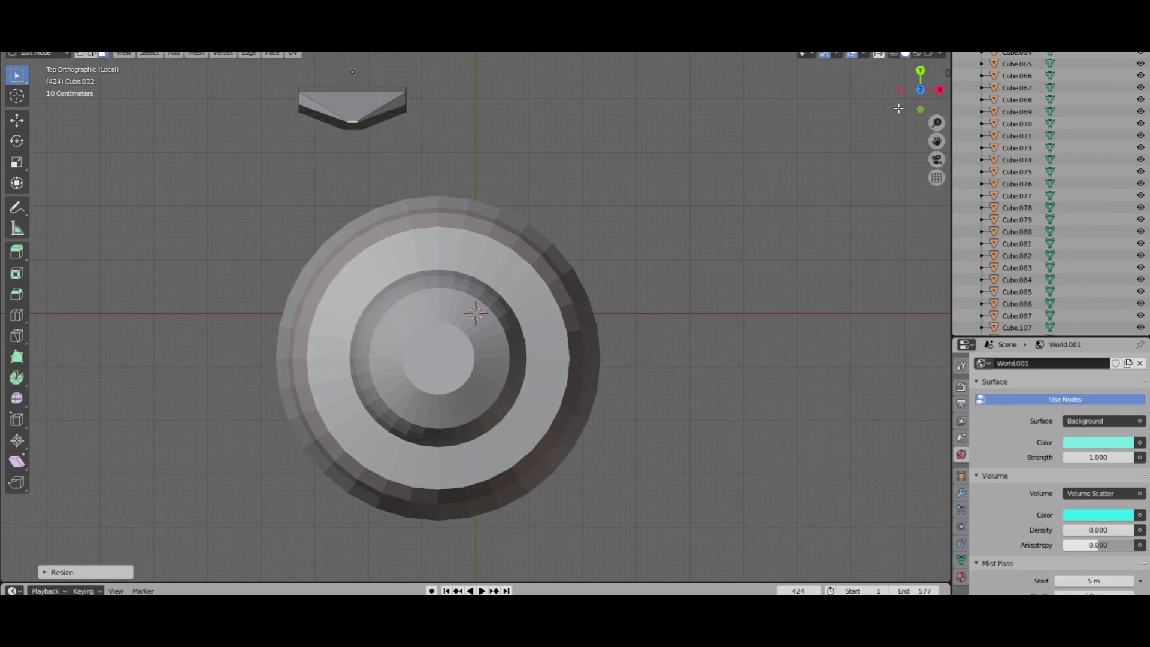
key(ctrl+KP_1)
click(81, 54)
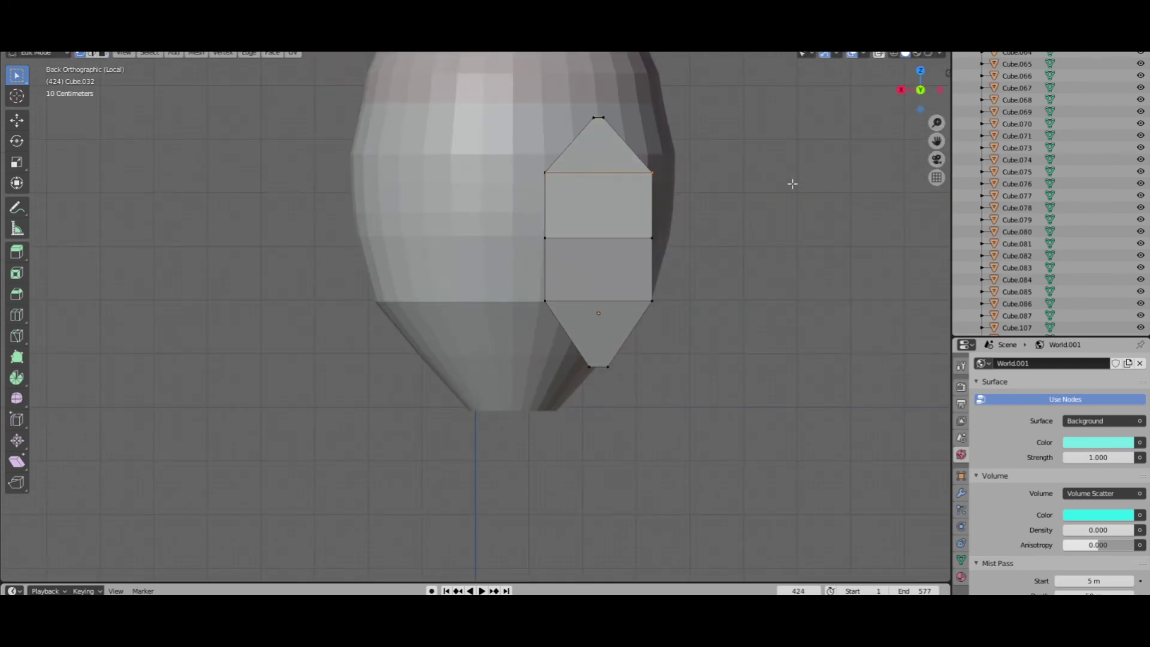
- With X-ray on, scale the petal's top and bottom vertex rows inward to narrow its ends
key(Tab)
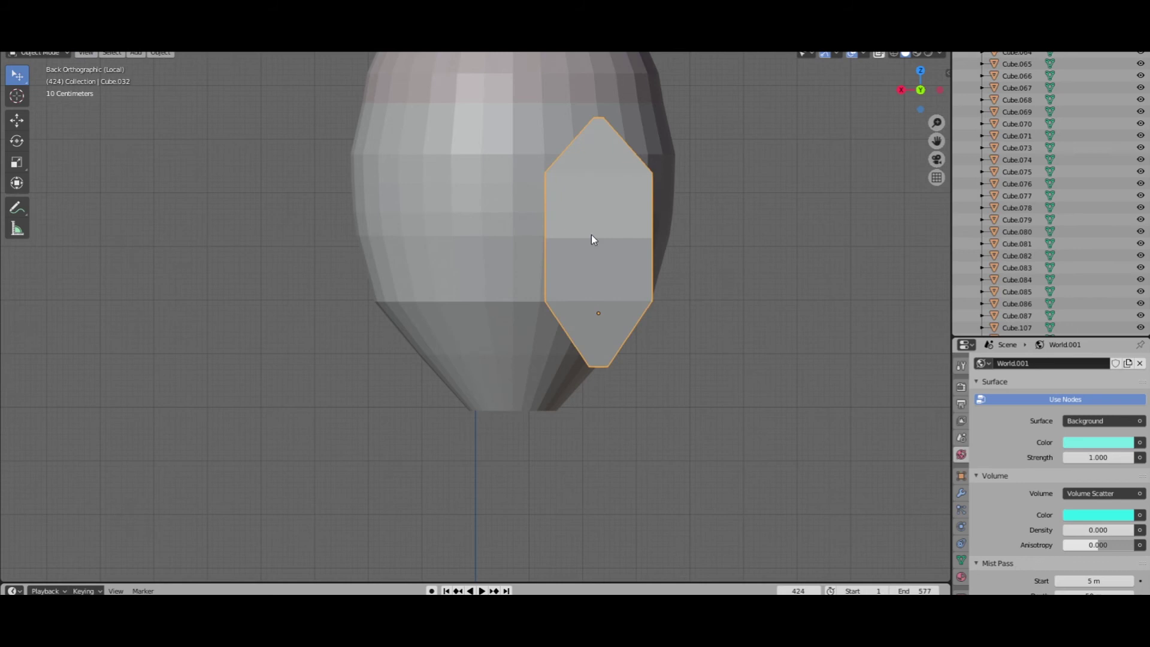
key(KP_Divide)
key(KP_Divide)
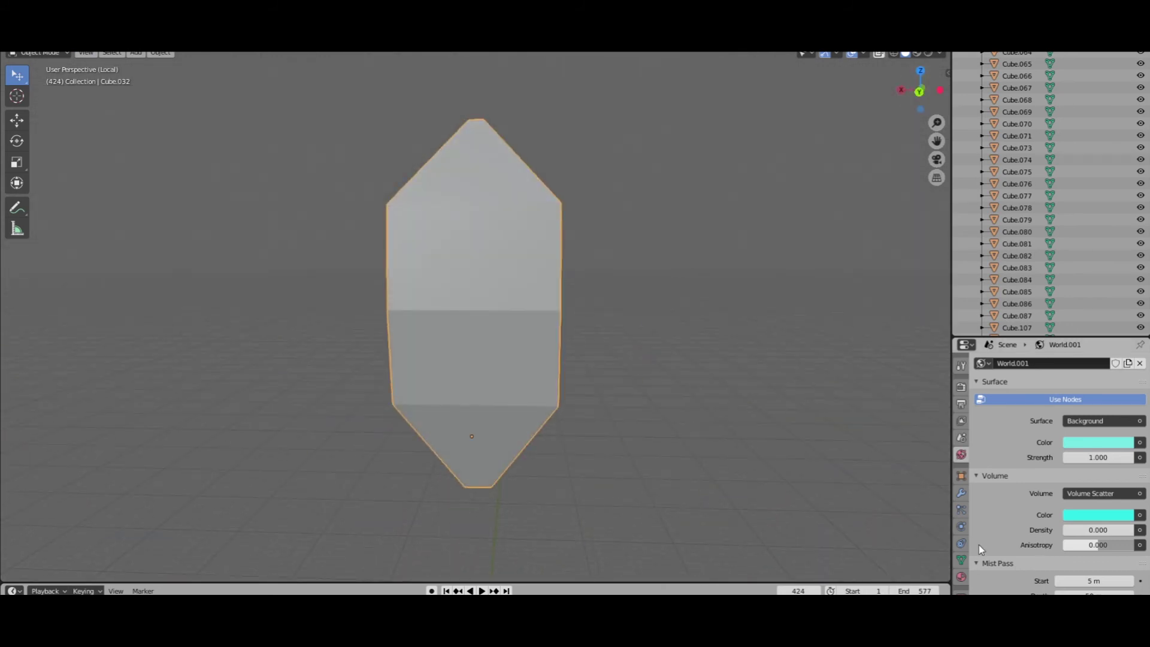
key(Tab)
click(879, 53)
drag(565, 174, 300, 257)
key(KP_1)
key(s)
click(756, 200)
drag(354, 385, 739, 461)
key(s)
click(733, 466)
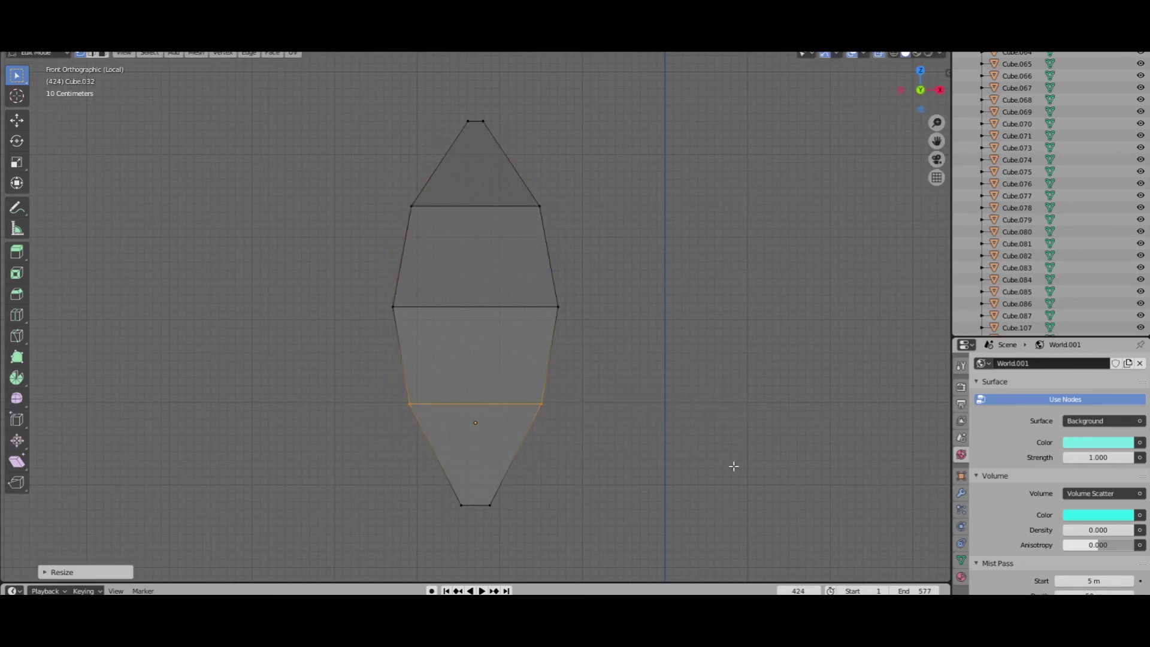
- Add a centre loop cut and move it in Right view to bend the petal
key(ctrl+r)
click(470, 121)
right_click(471, 121)
key(KP_3)
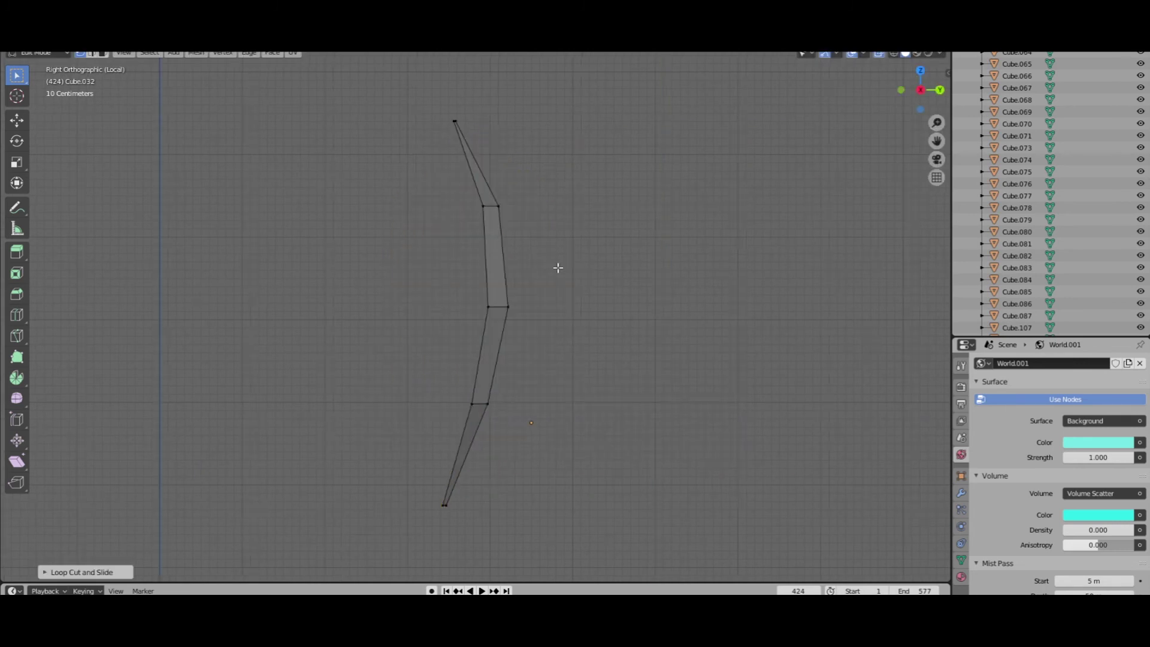
key(g)
click(567, 269)
key(KP_1)
key(alt+a)
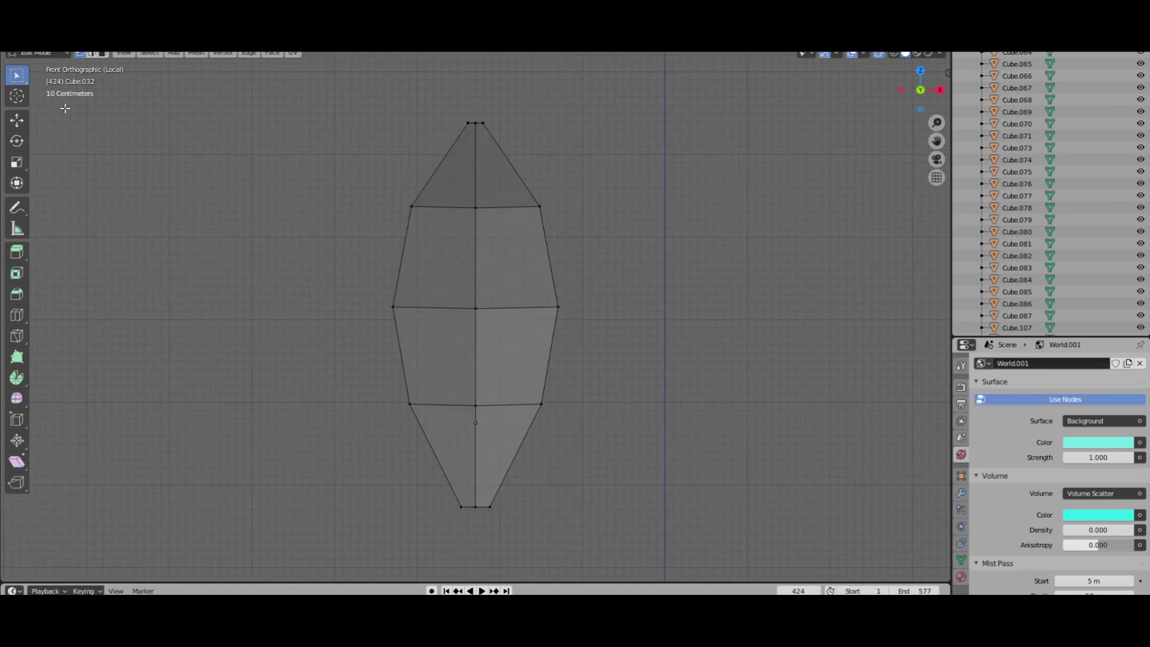
key(Tab)
key(alt+z)
key(r)
key(Escape)
key(Tab)
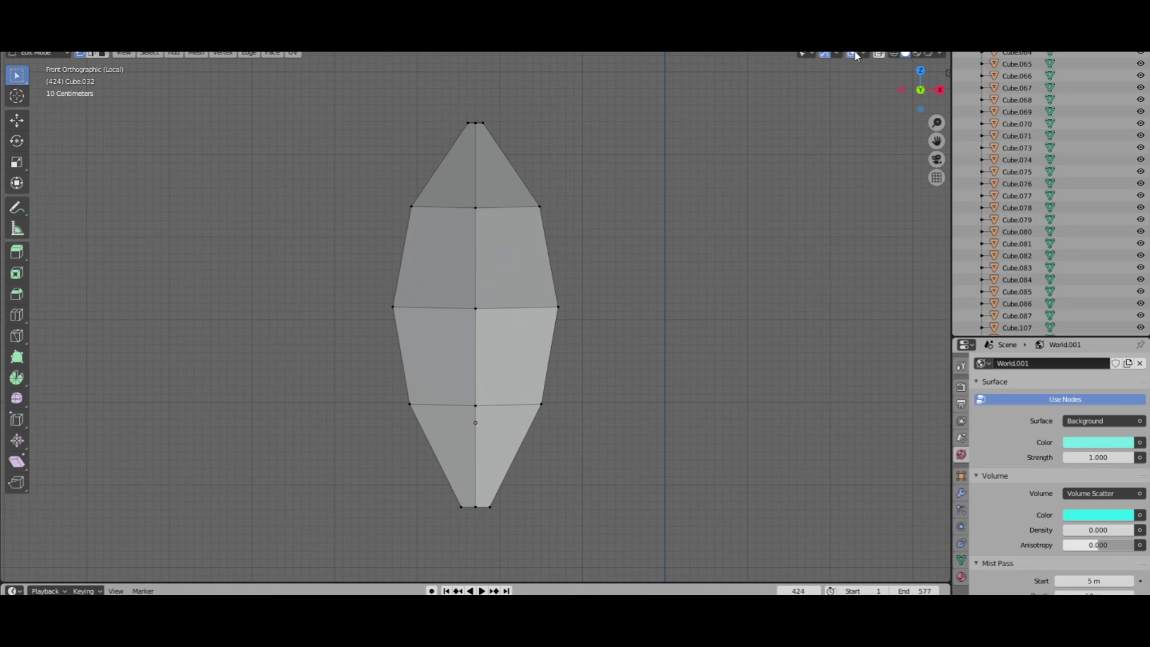
key(alt+z)
- Shorten the whole petal along Z and widen it along X
drag(380, 82, 657, 513)
key(s)
key(z)
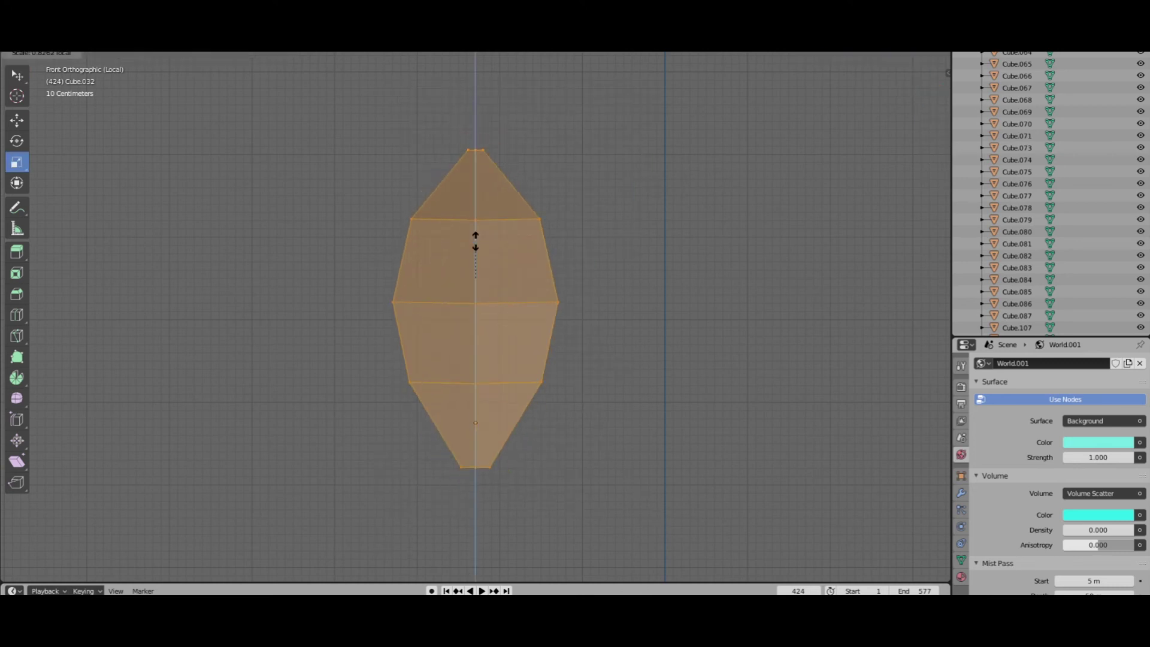
key(x)
click(535, 277)
click(664, 320)
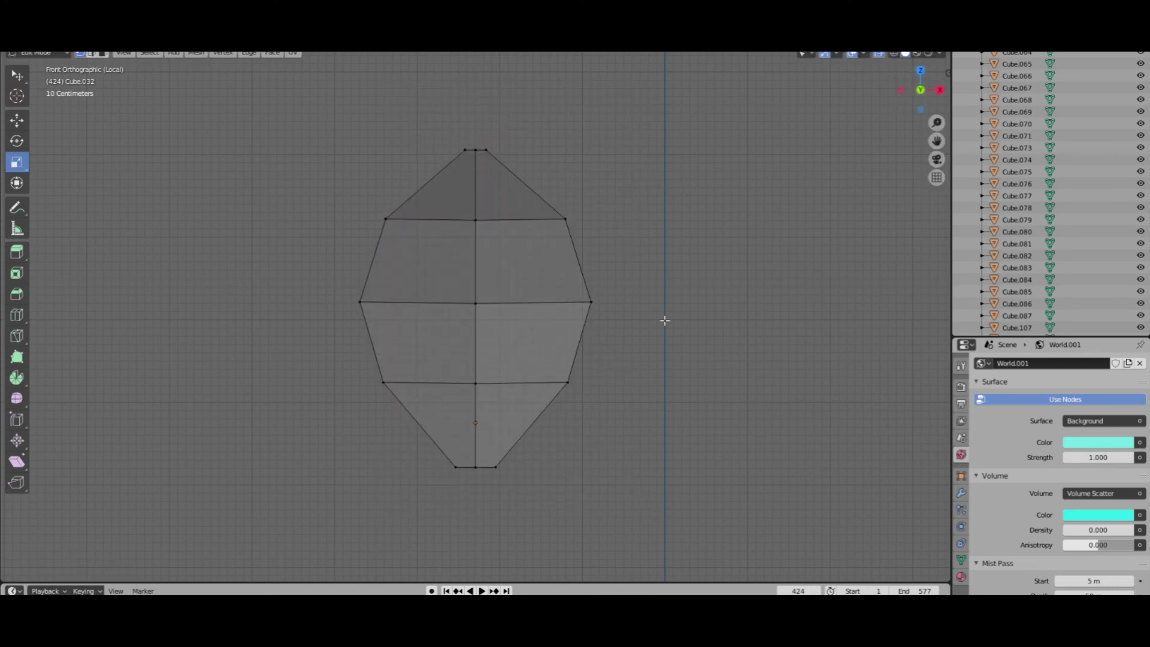
- Add another vertical loop on the petal's right half and switch to click selection
click(530, 323)
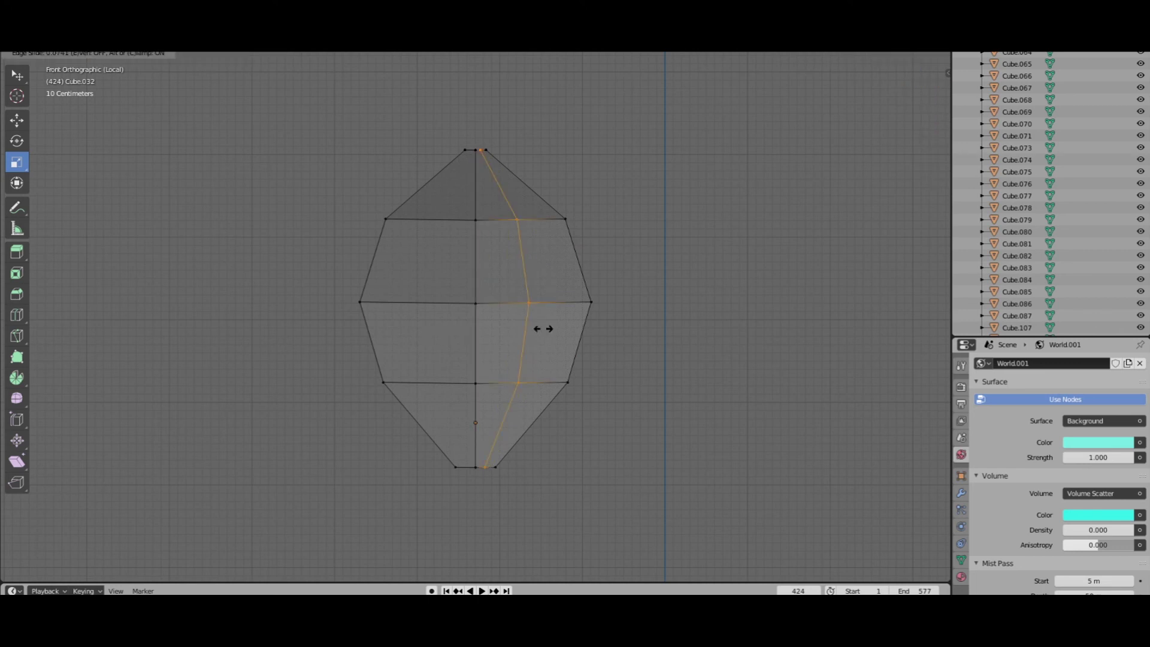
click(458, 314)
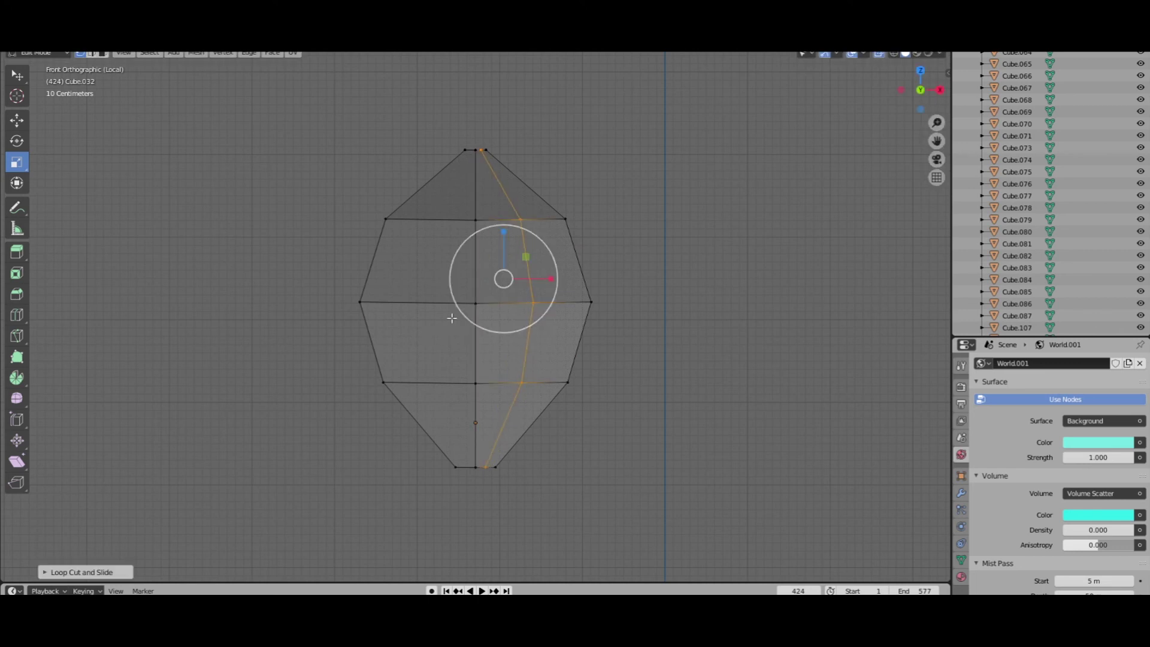
shift+click(501, 187)
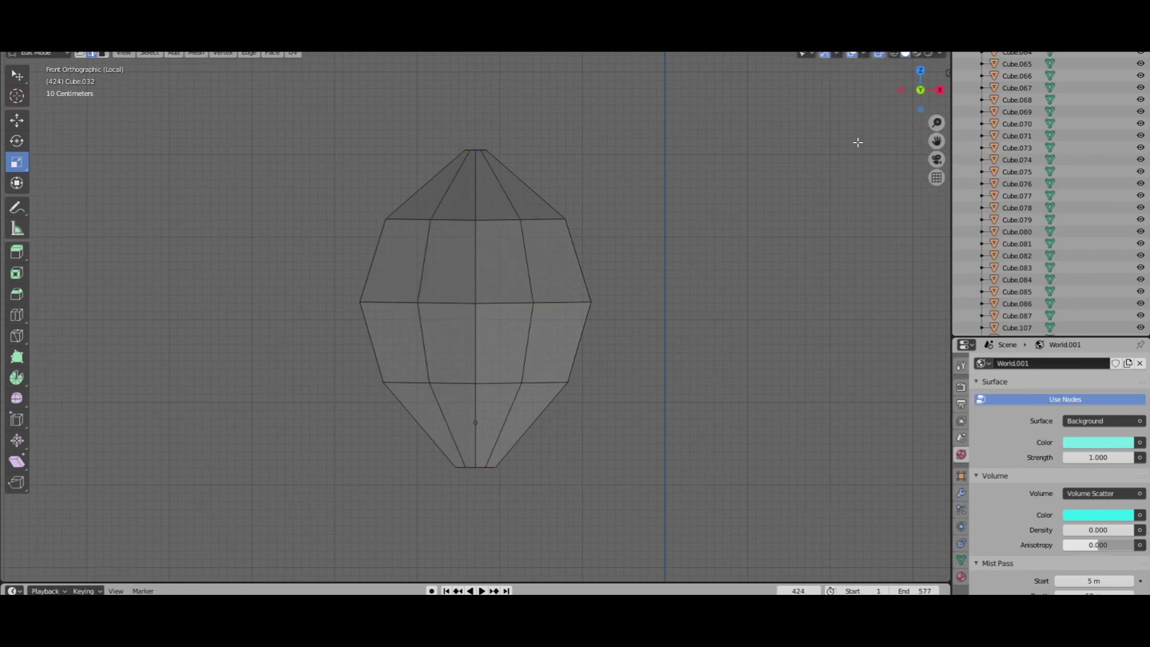
scroll(443, 168, up, 2)
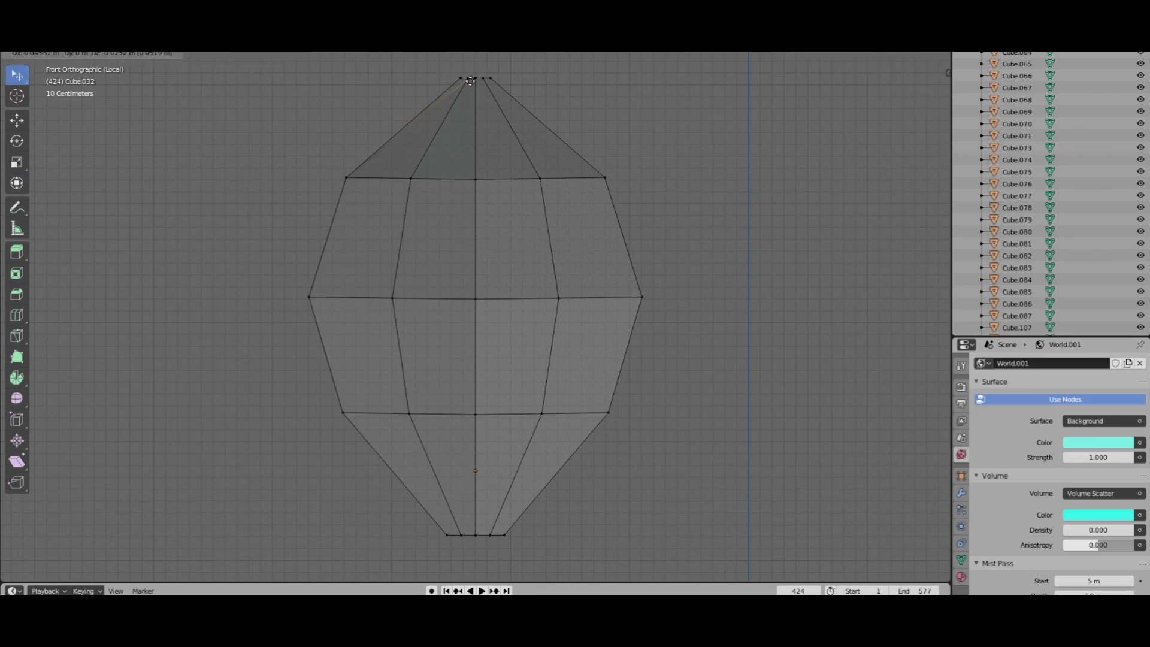
key(v)
key(Escape)
click(18, 75)
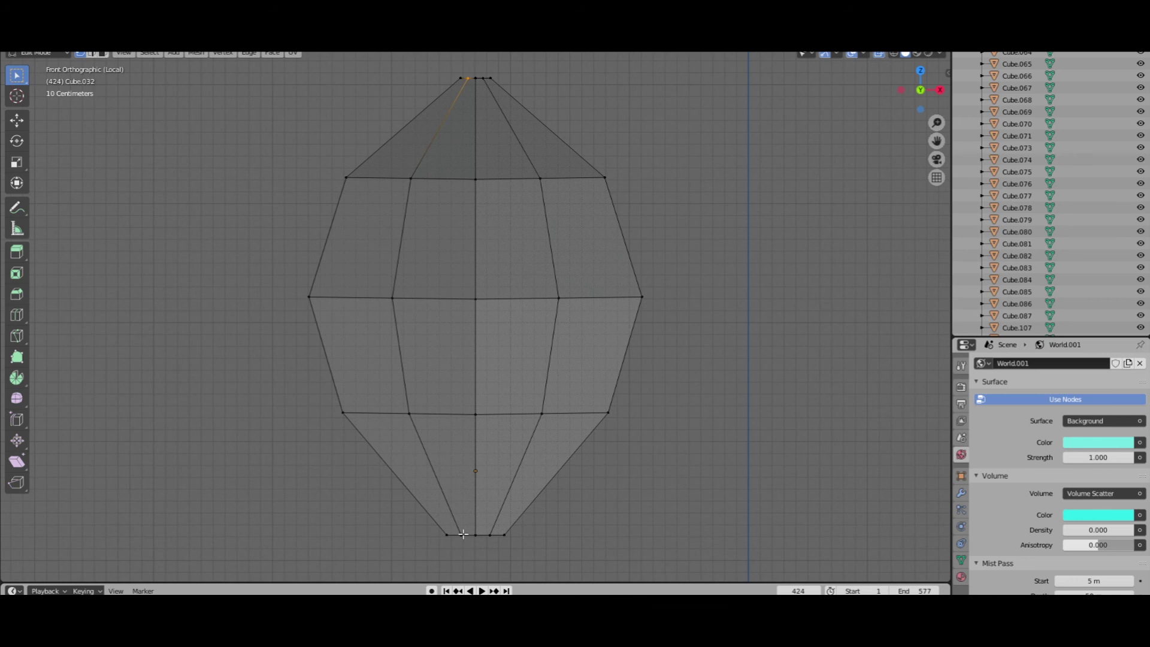
drag(12, 82, 54, 70)
key(alt+a)
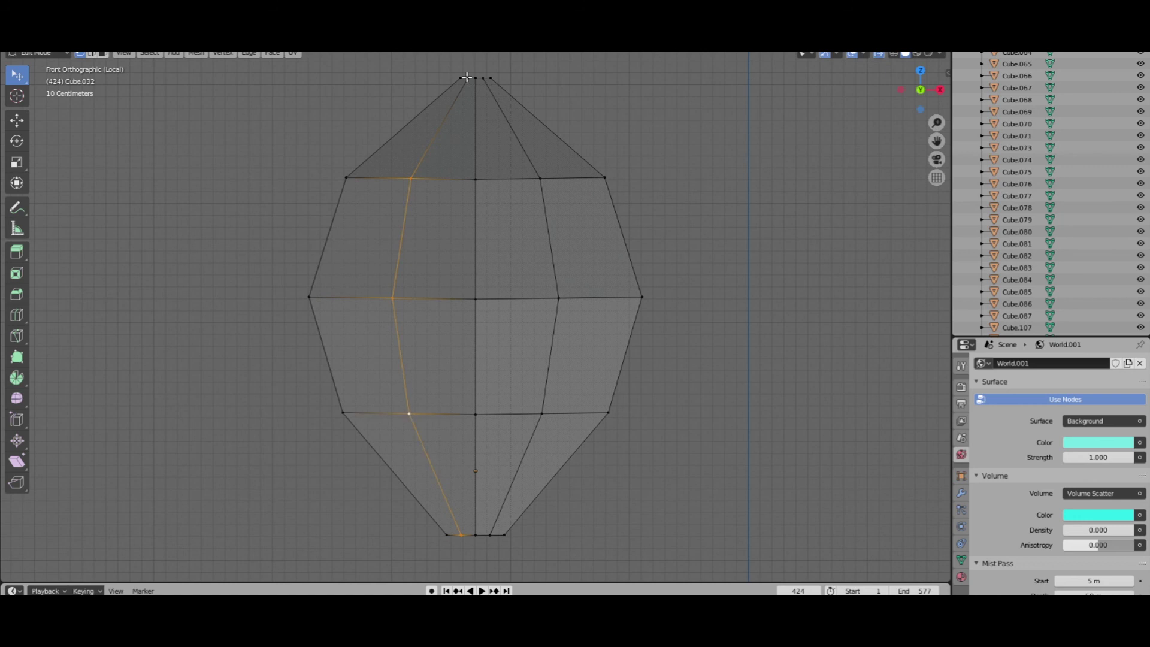
- Move the selected edges in Right view to curve the petal backward, then exit Edit Mode
key(ctrl+KP_1)
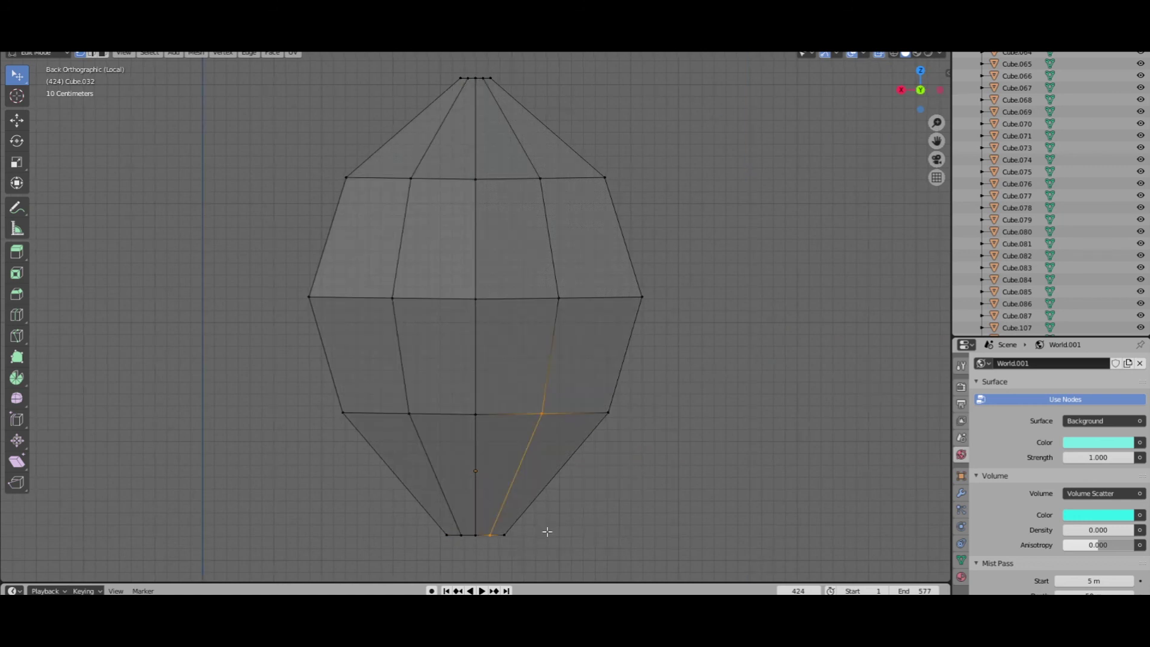
middle_drag(543, 448, 526, 319)
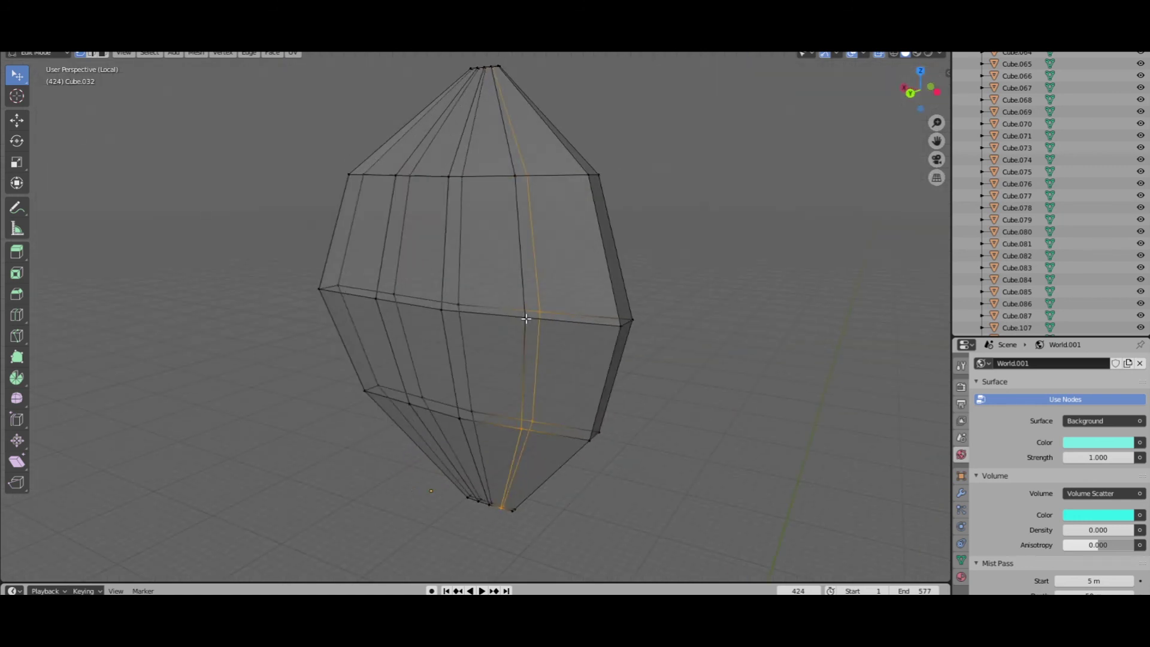
key(KP_3)
key(g)
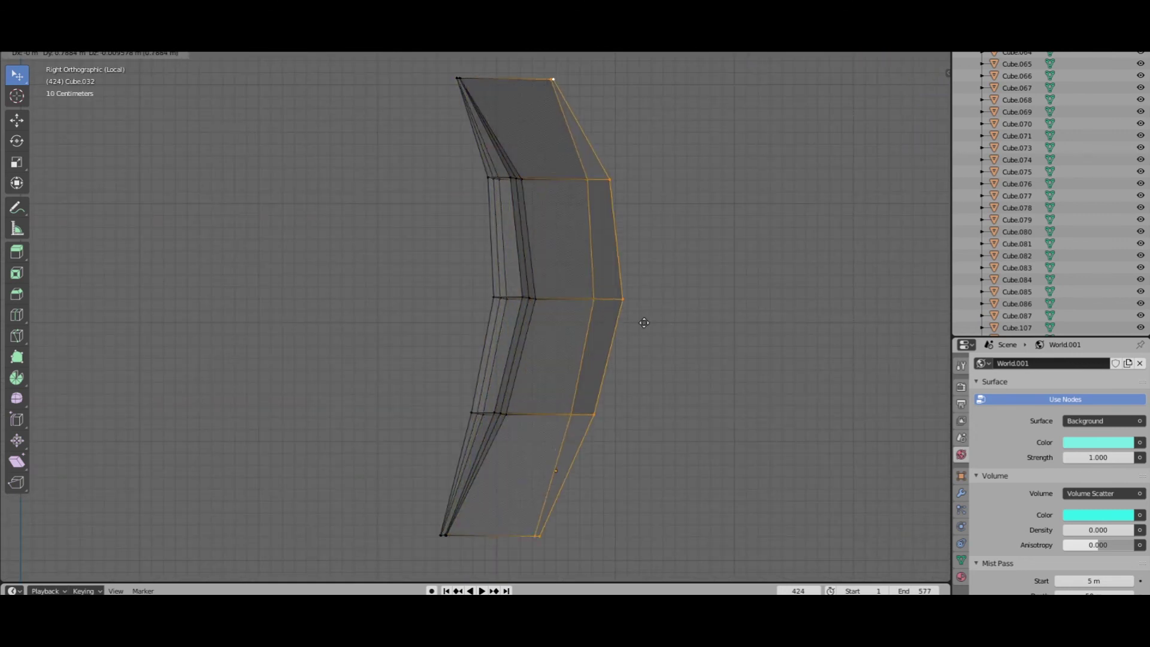
click(543, 333)
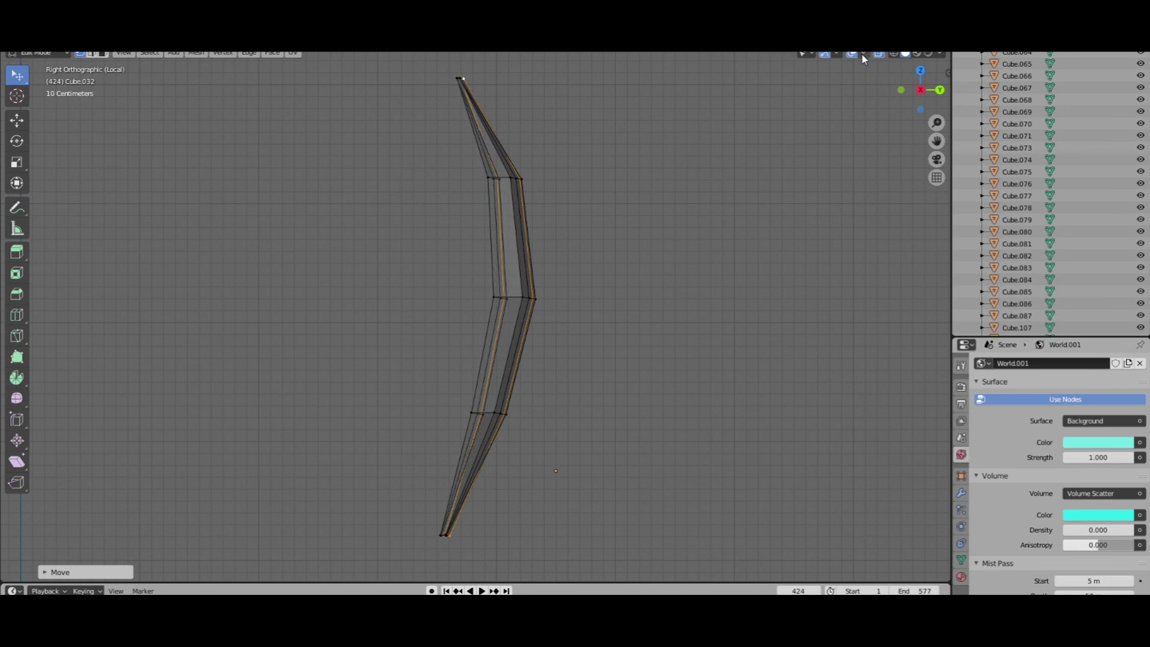
key(alt+z)
middle_drag(543, 333, 575, 287)
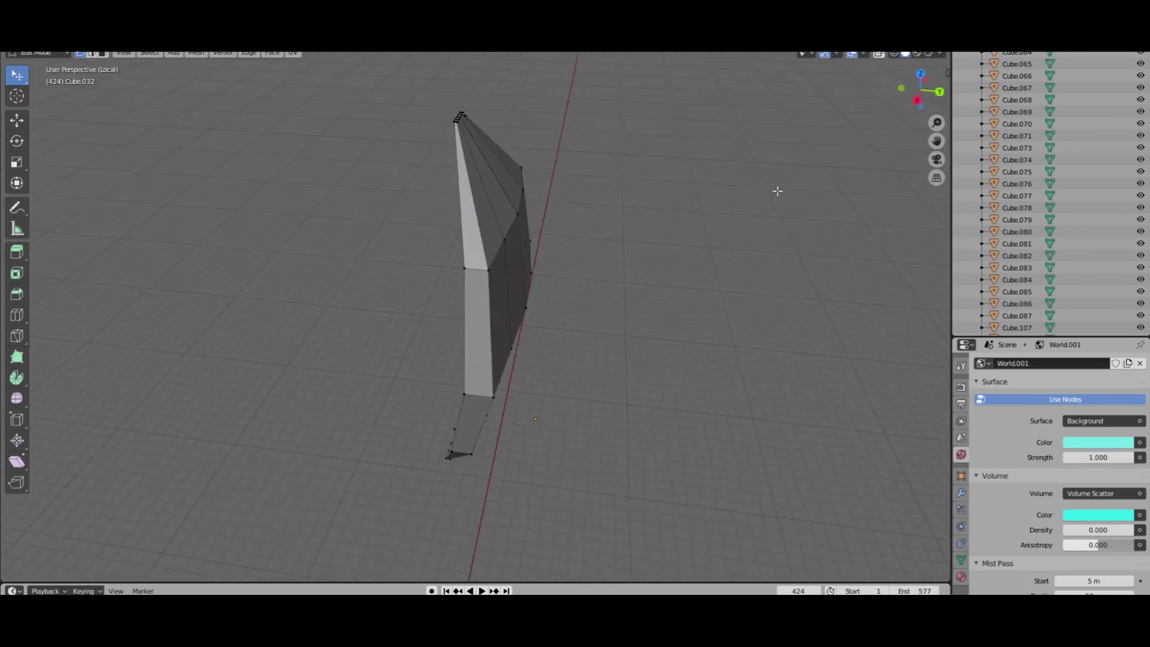
key(Tab)
scroll(1124, 187, up, 15)
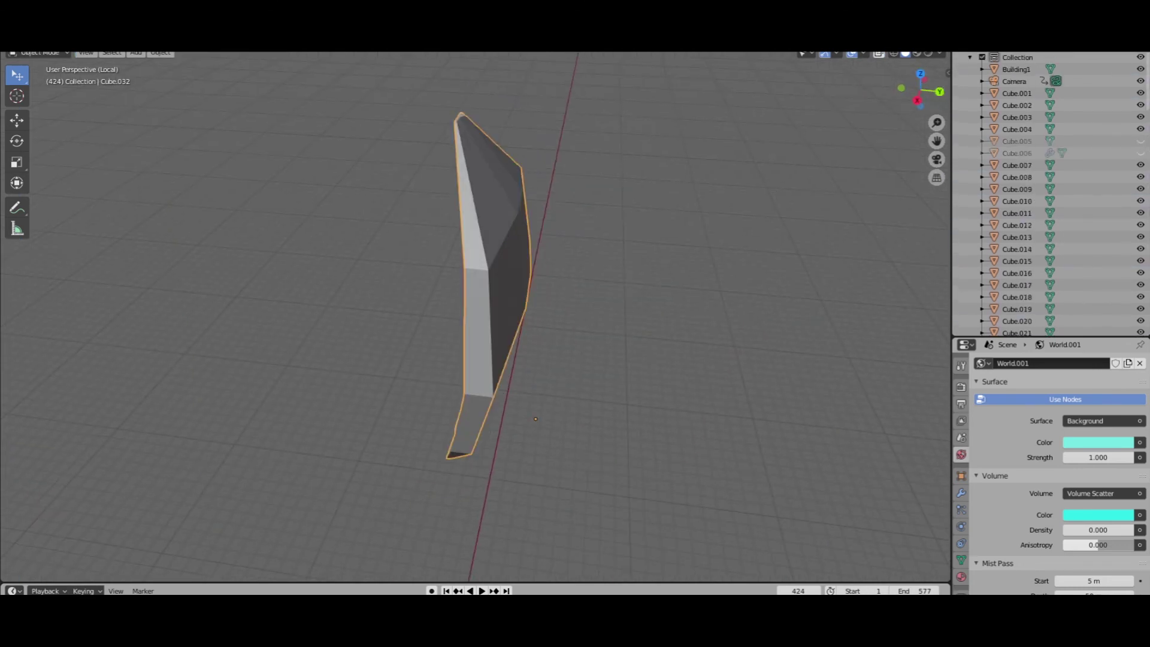
- Isolate the bulb petals object Cube.005 and preview it in Rendered shading
key(Delete)
key(KP_Divide)
click(480, 387)
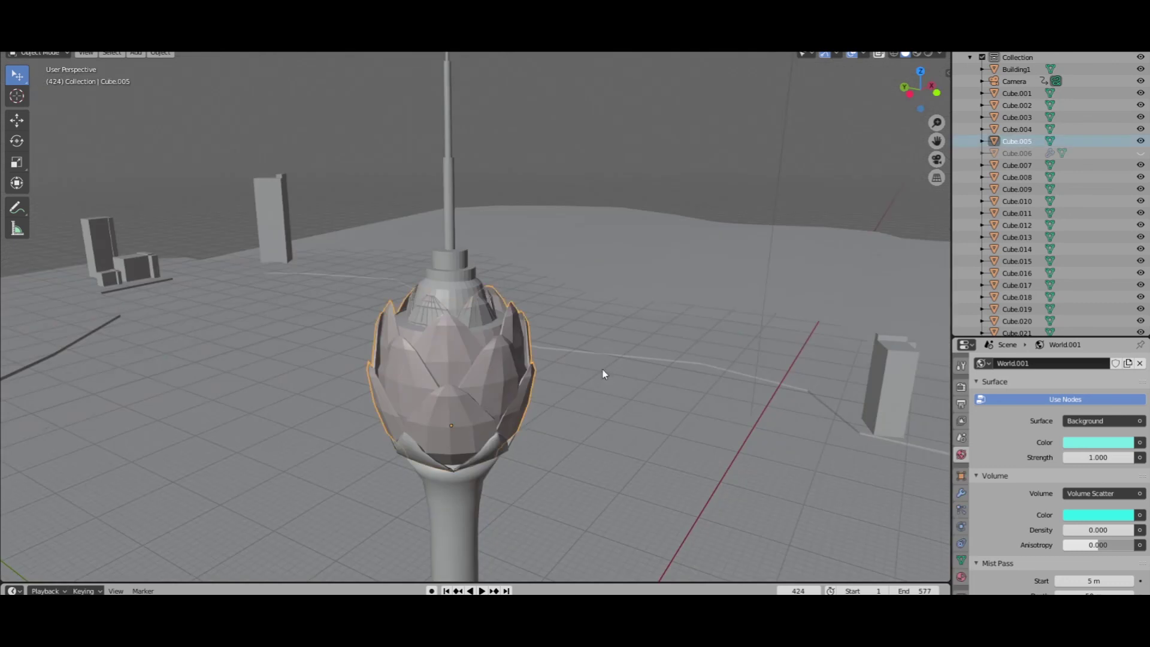
key(KP_Divide)
drag(911, 96, 919, 90)
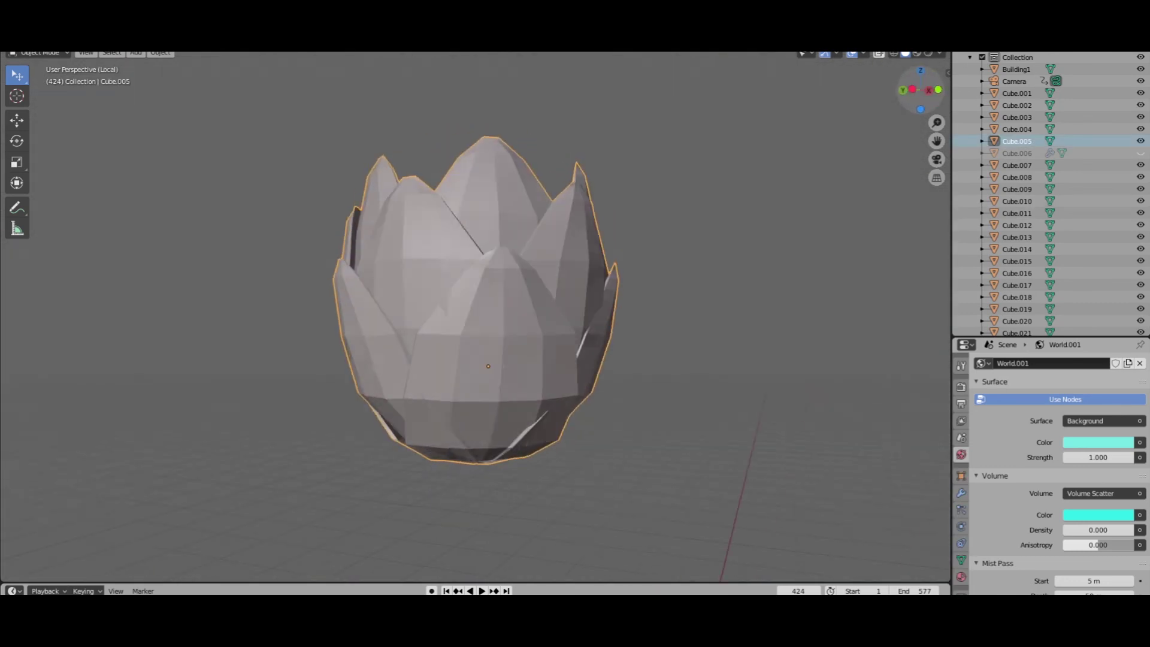
key(shift+z)
key(shift+z)
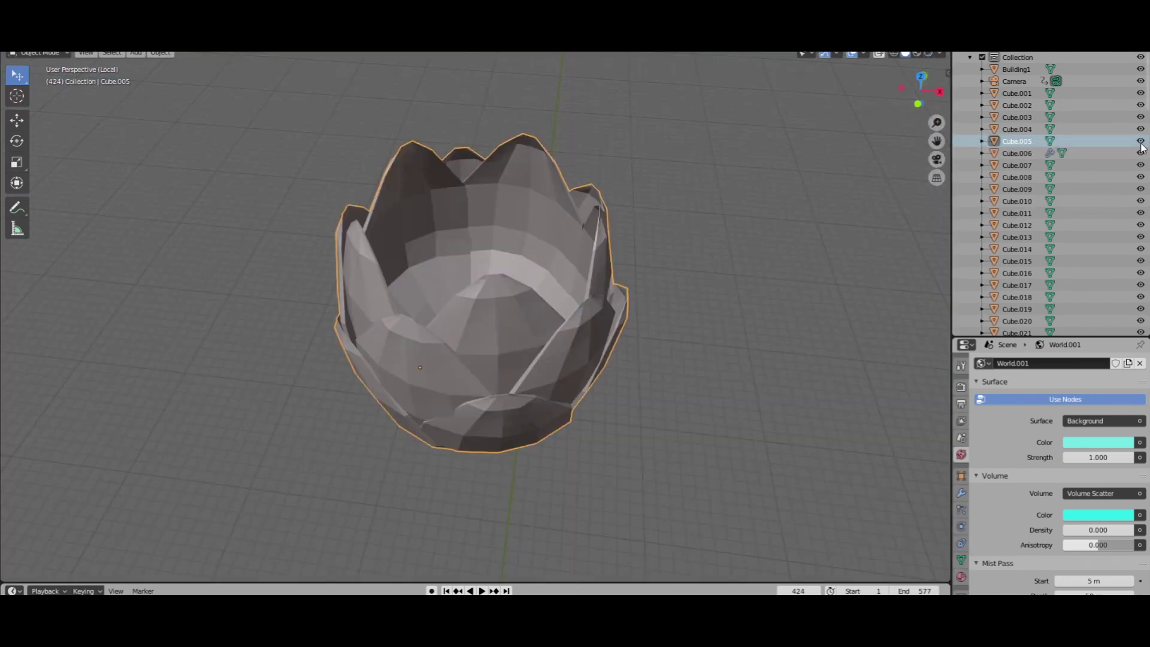
- Orbit the whole tower in the full scene, then return to Solid shading
key(KP_Divide)
key(alt+a)
middle_drag(536, 335, 239, 360)
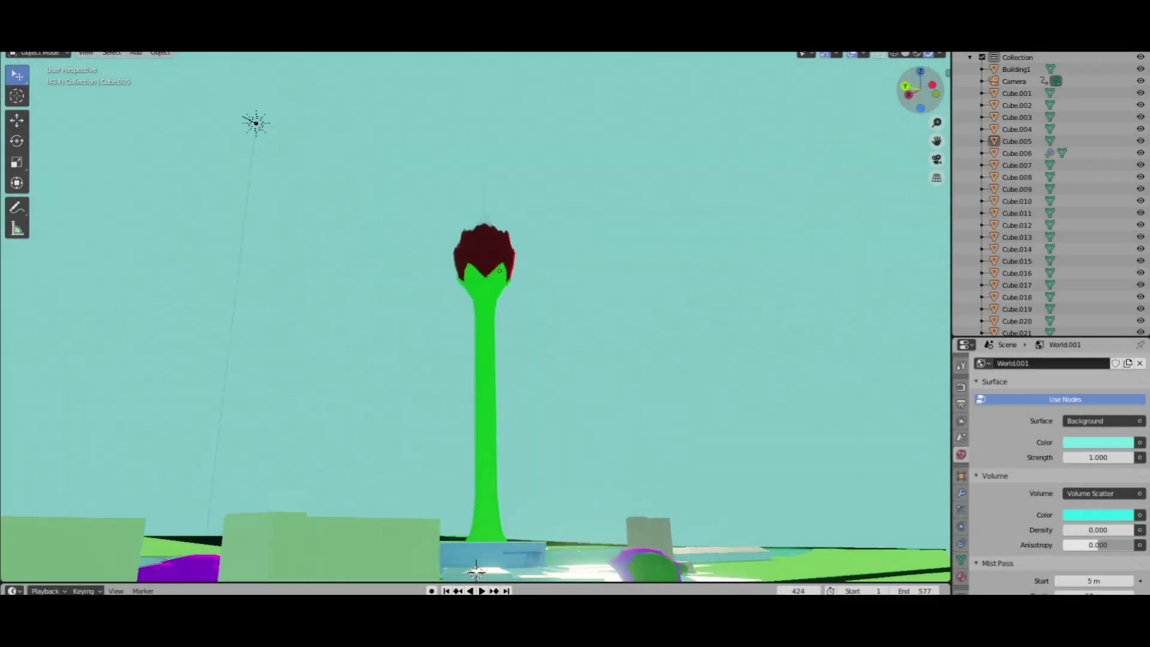
middle_drag(179, 143, 184, 148)
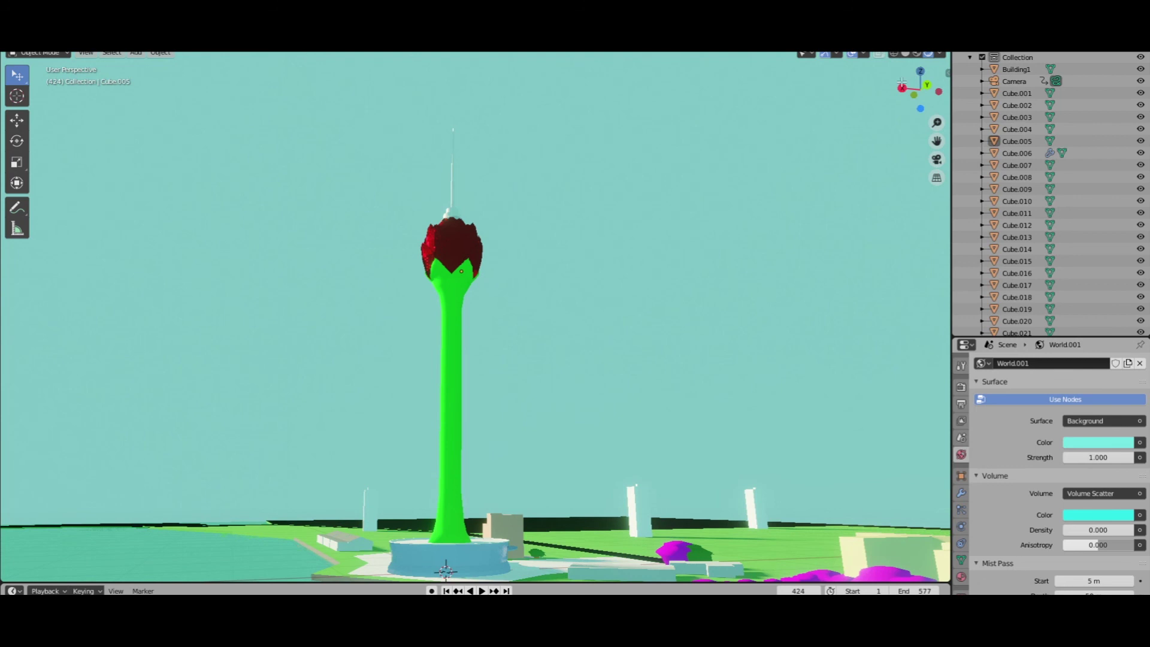
click(904, 53)
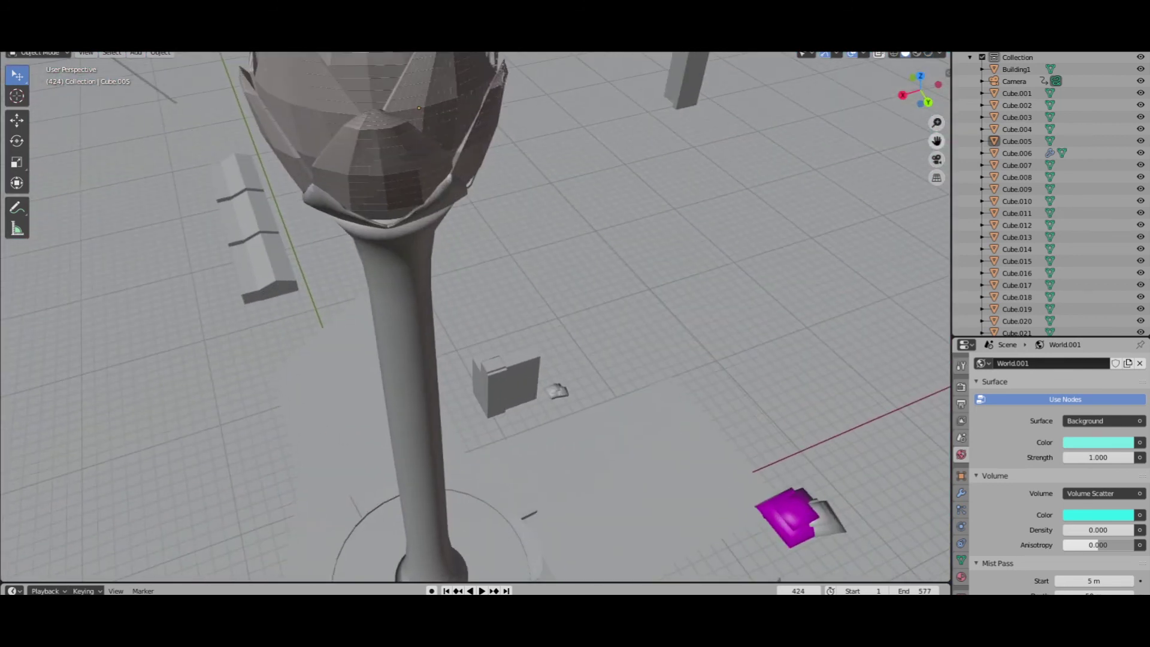